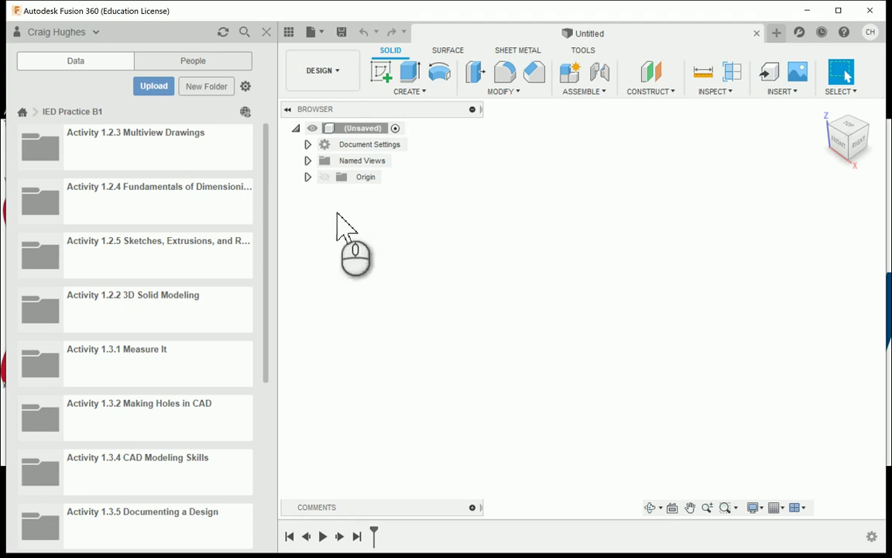
- Create a folder named "Activity 2.1.1 Tolerate This" in the IED Practice B1 project
scroll(193, 290, "down", 5)
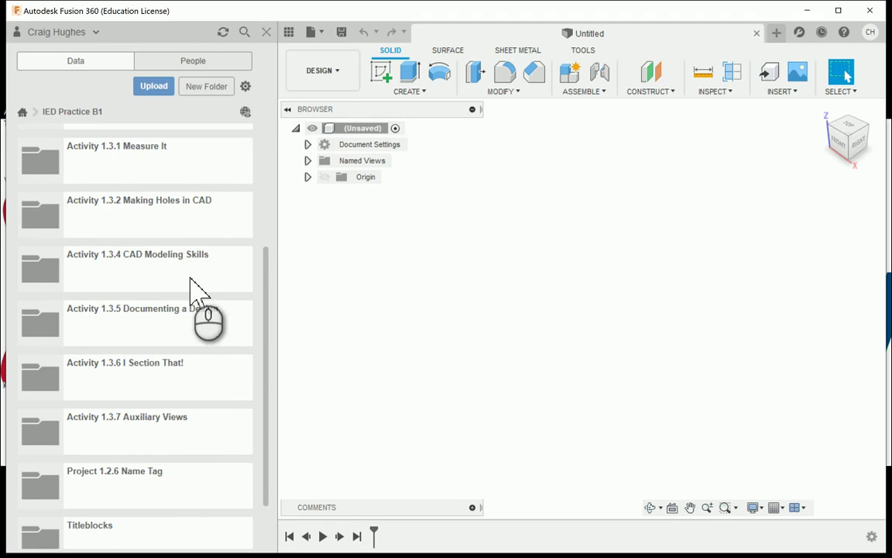
left_click(206, 86)
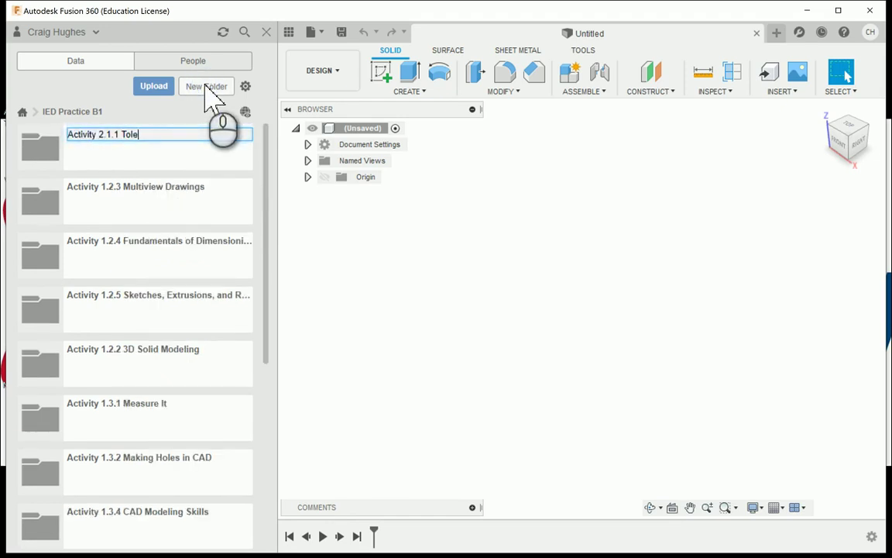
type("Activity 2.1.1 Tolerate This")
key("Return")
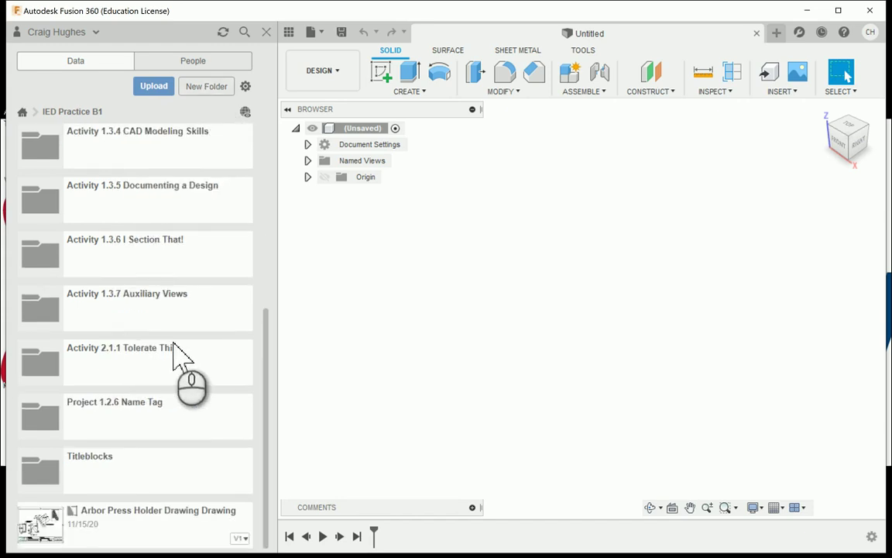
- Copy the Hole Block design from the "Activity 1.3.6 I Section That!" folder into the "Activity 2.1.1 Tolerate This" folder
double_click(152, 260)
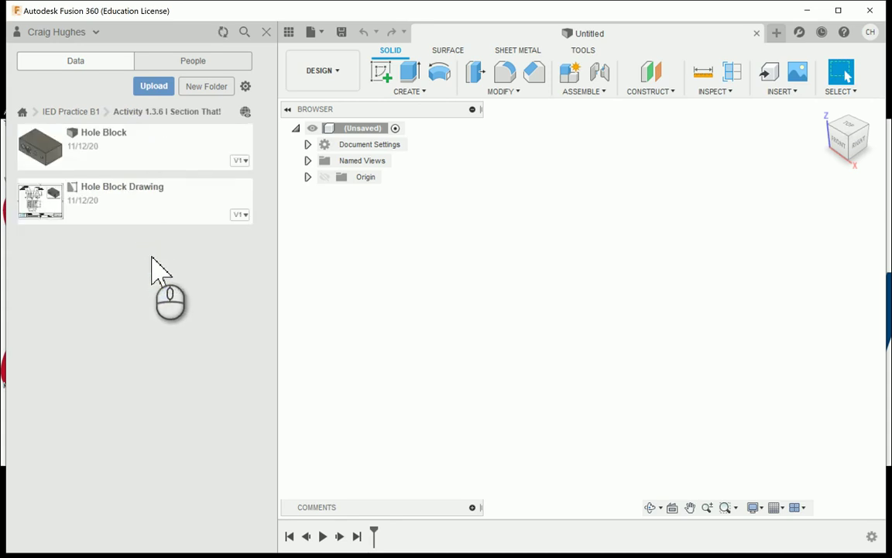
right_click(137, 147)
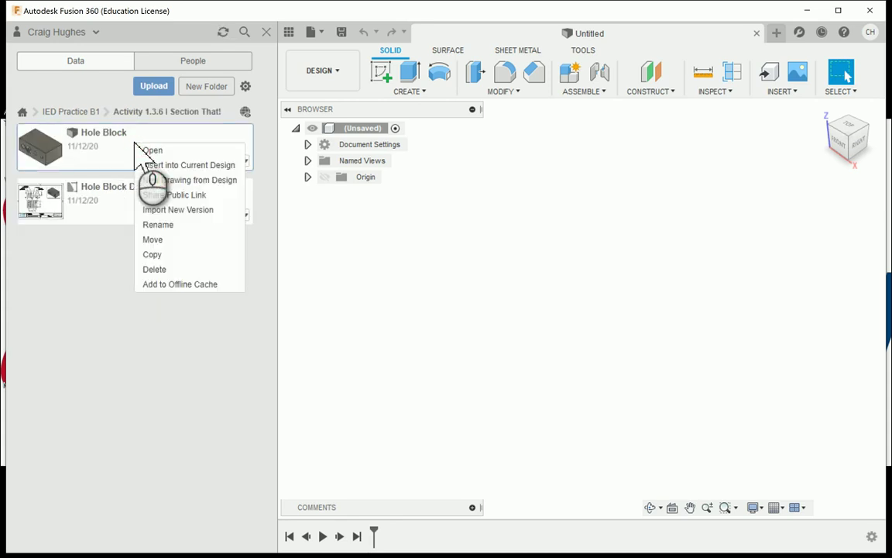
left_click(192, 254)
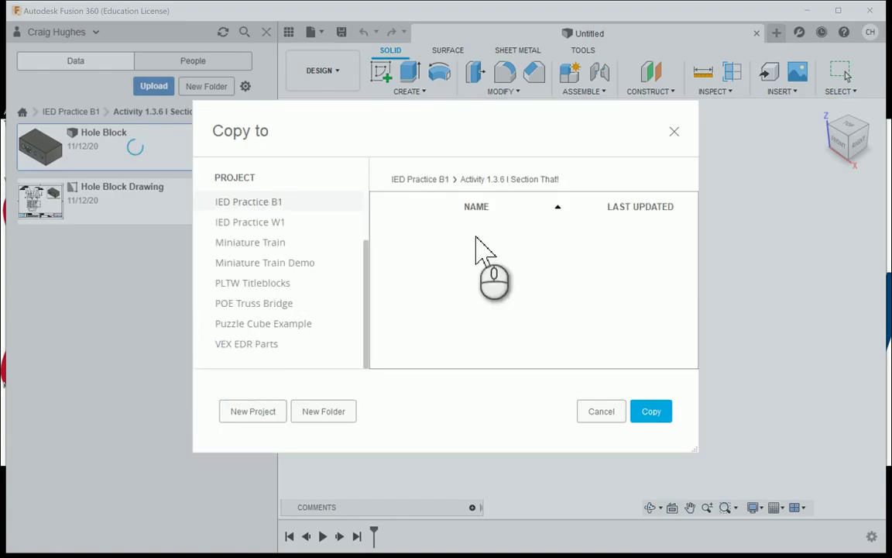
left_click(433, 179)
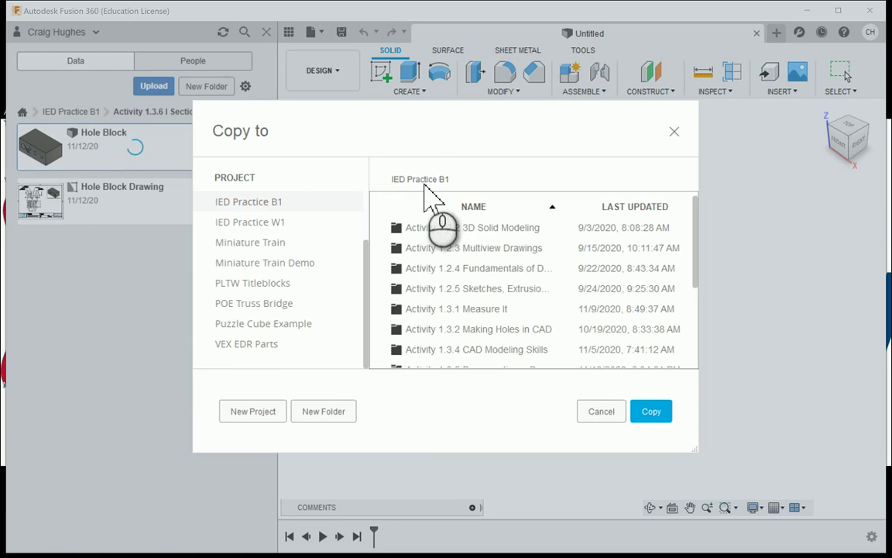
scroll(464, 294, "down", 3)
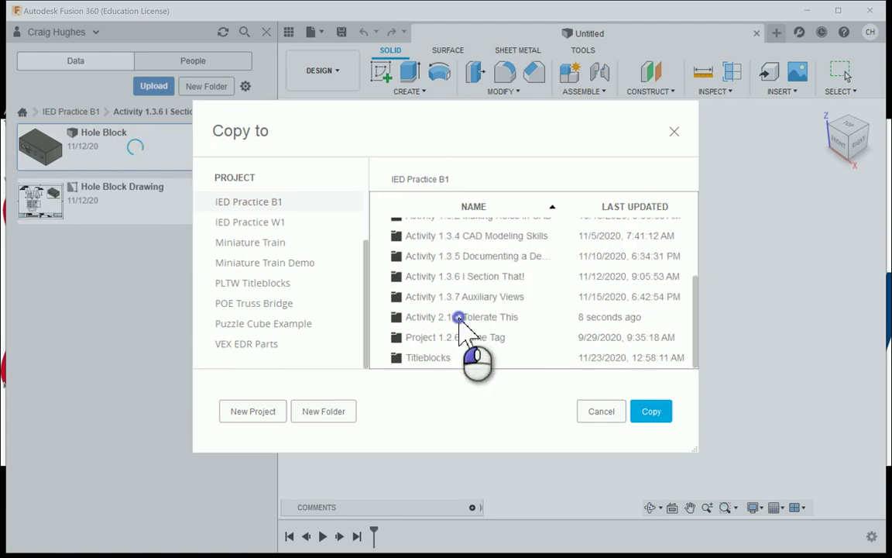
left_click(459, 318)
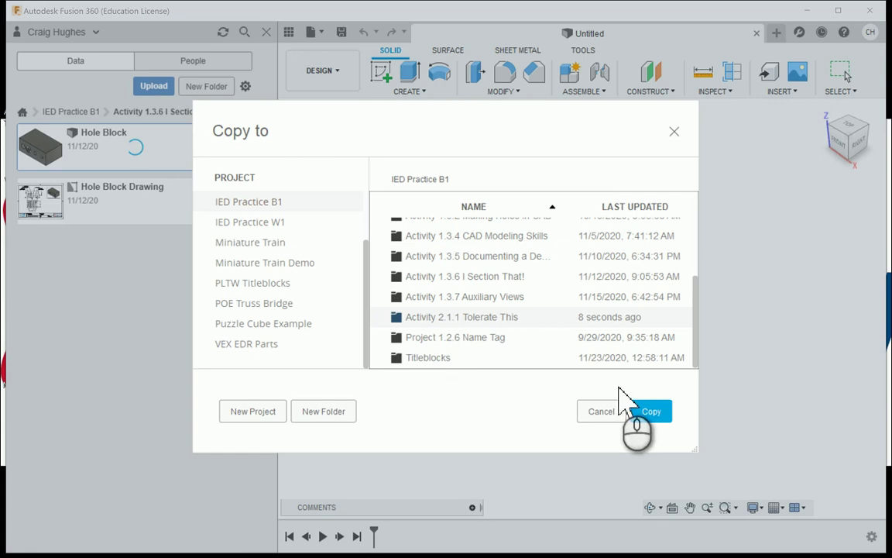
left_click(651, 412)
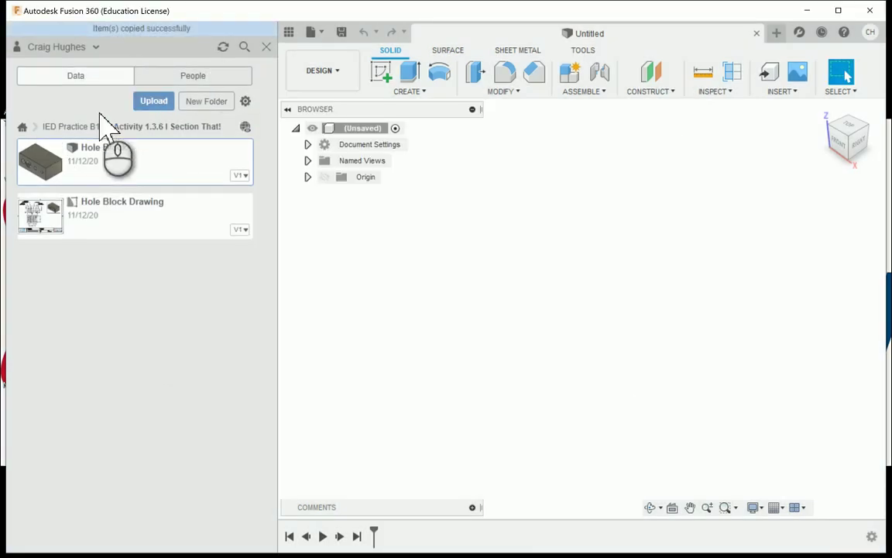
- Open the copied Hole Block design from the "Activity 2.1.1 Tolerate This" folder and hide the project data
left_click(89, 127)
scroll(124, 333, "down", 2)
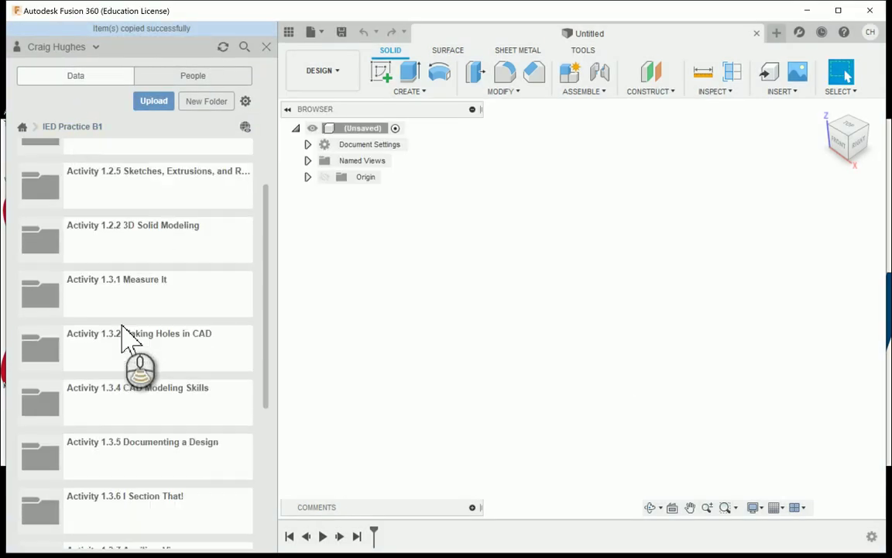
scroll(122, 333, "down", 3)
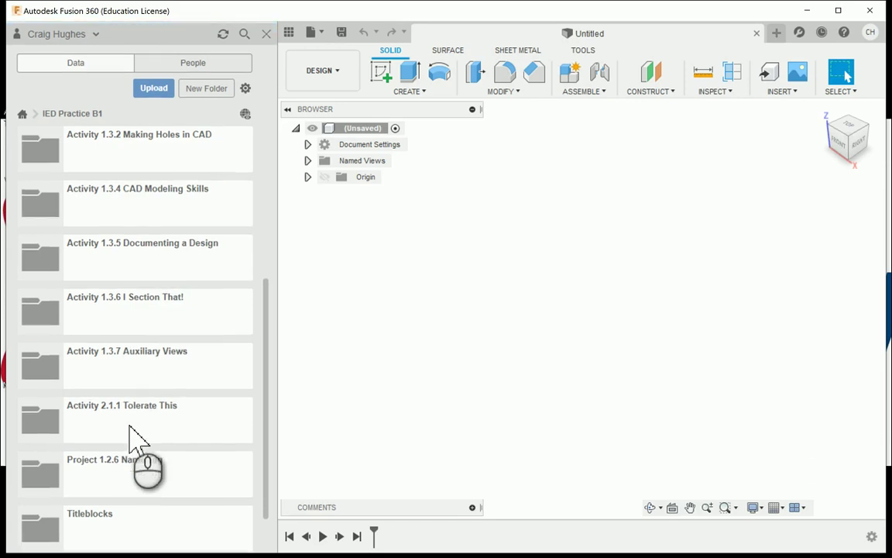
double_click(134, 412)
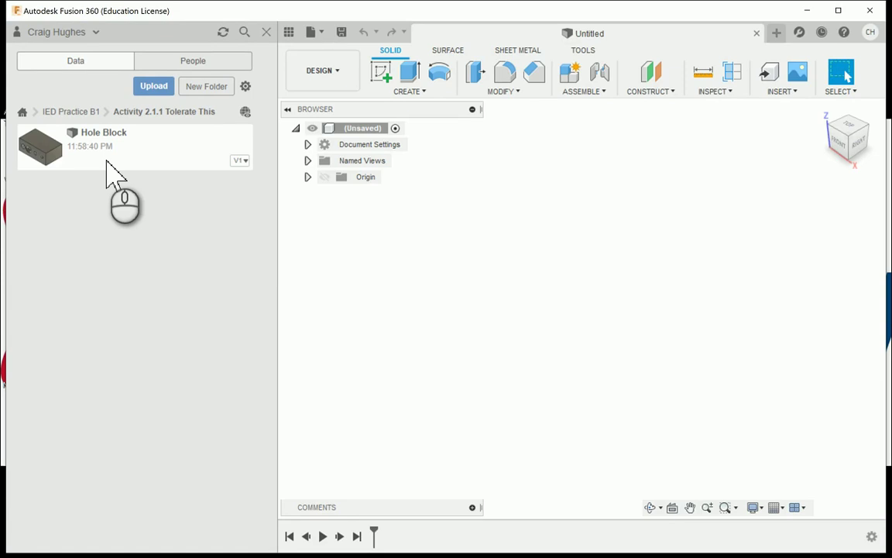
left_click(106, 163)
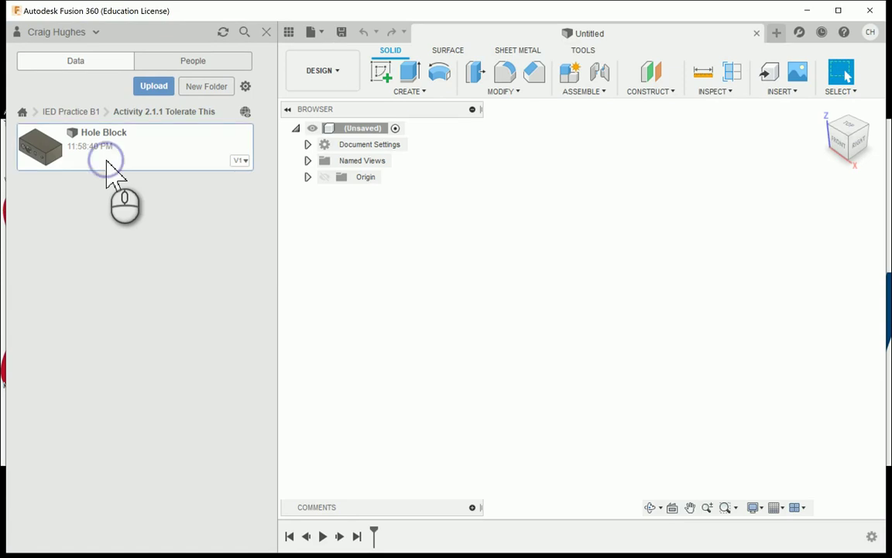
double_click(107, 163)
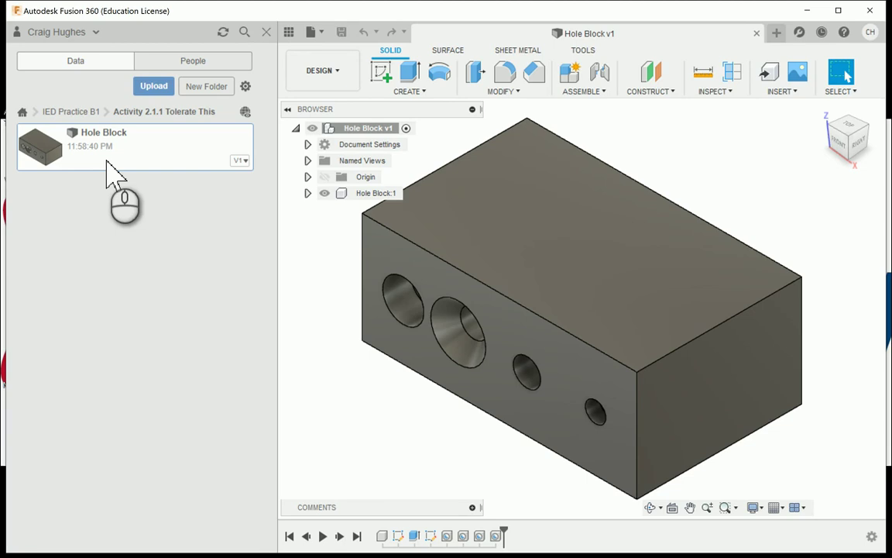
left_click(266, 32)
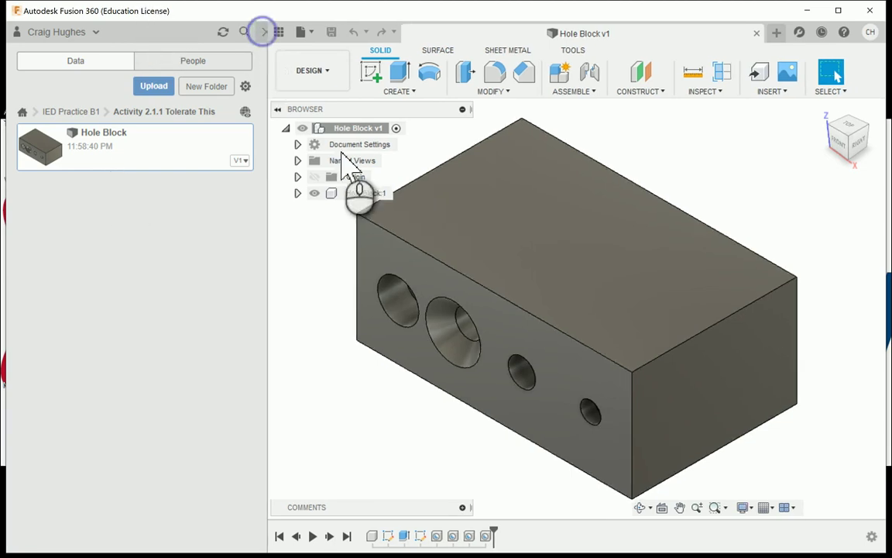
- Create a new drawing from the Hole Block design using the IED TITLEBLOCK B template
left_click(38, 32)
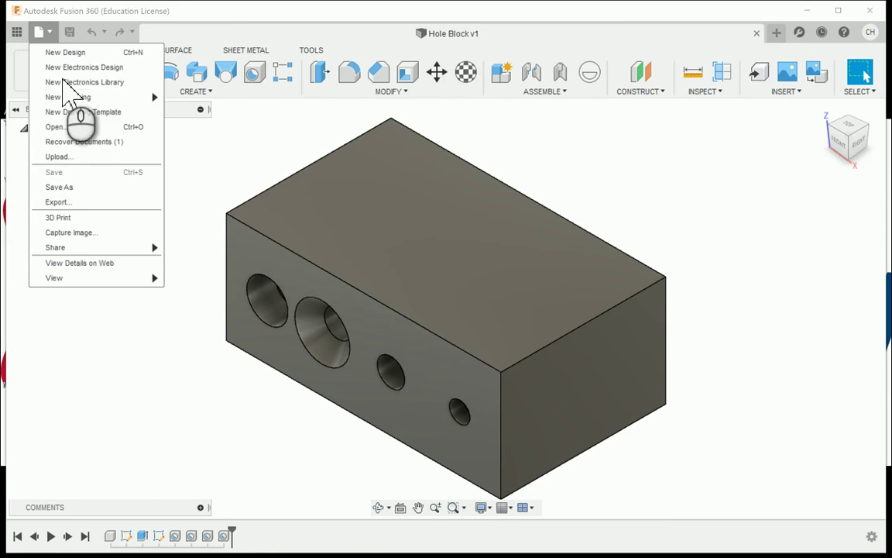
mouse_move(74, 99)
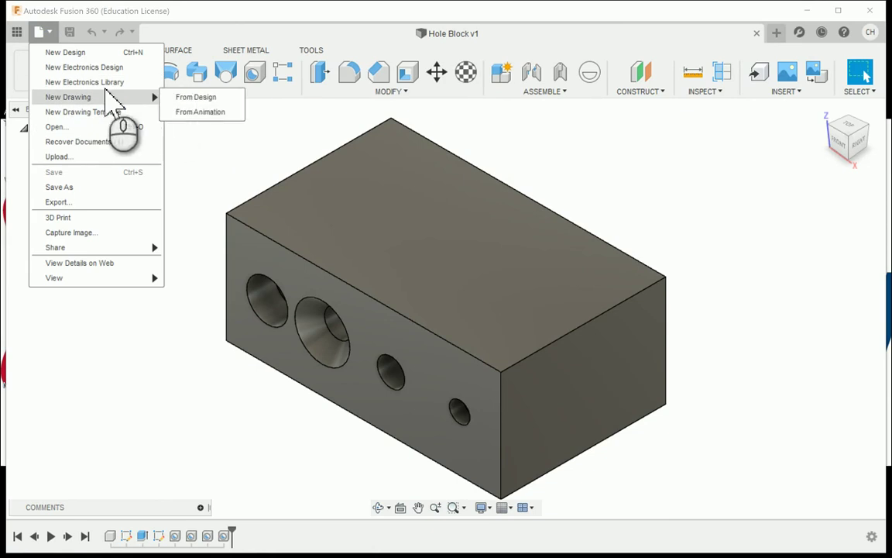
left_click(195, 97)
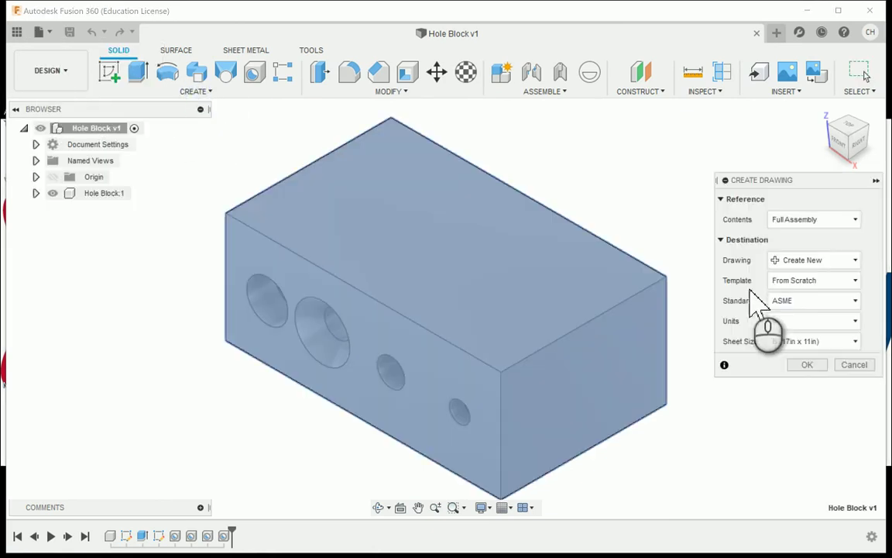
left_click(813, 282)
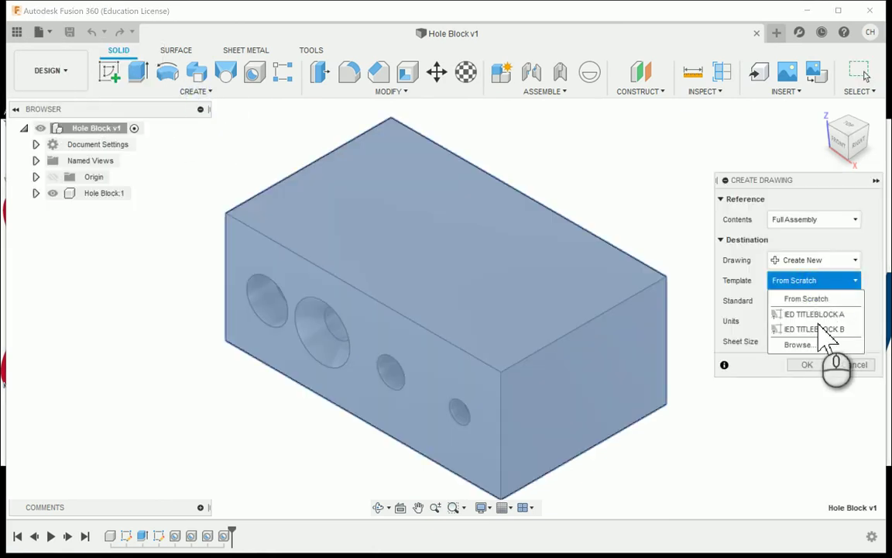
left_click(821, 327)
left_click(807, 364)
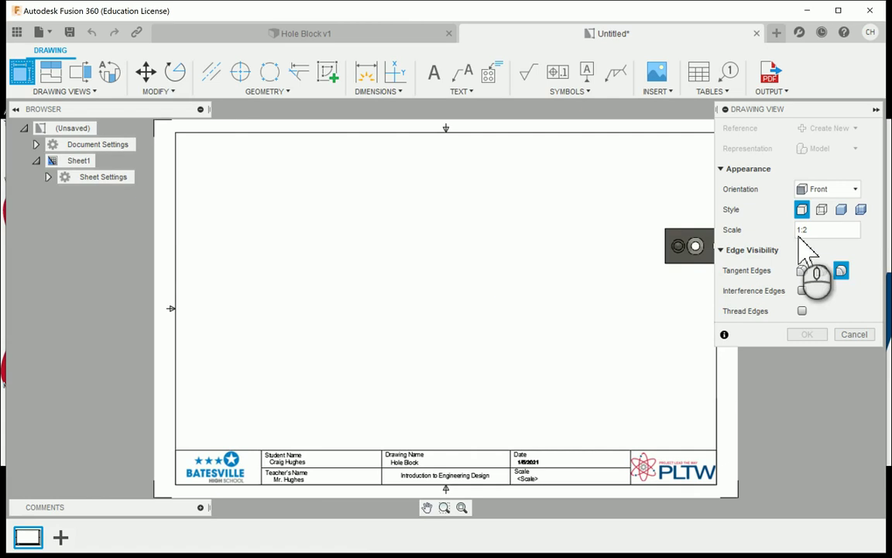
- Place the front base view at 1:1 scale in the lower-left area of the sheet
left_click(866, 230)
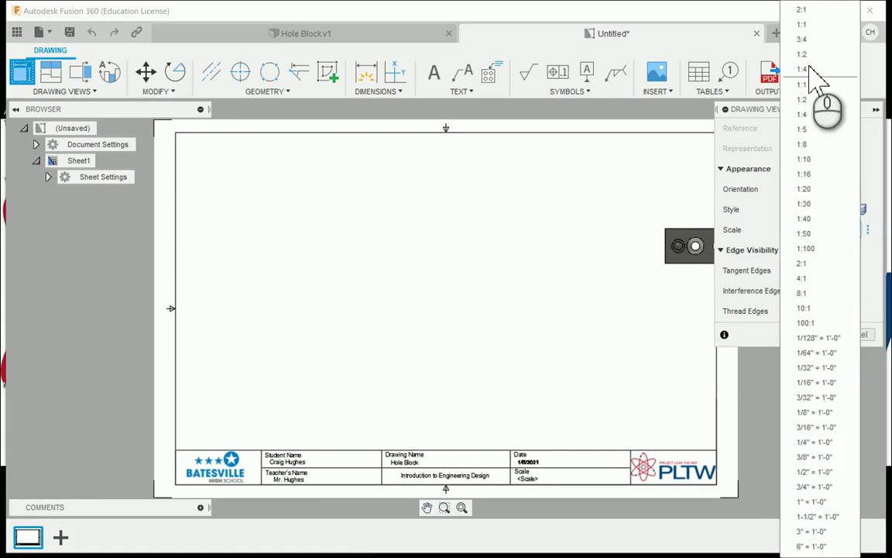
left_click(805, 22)
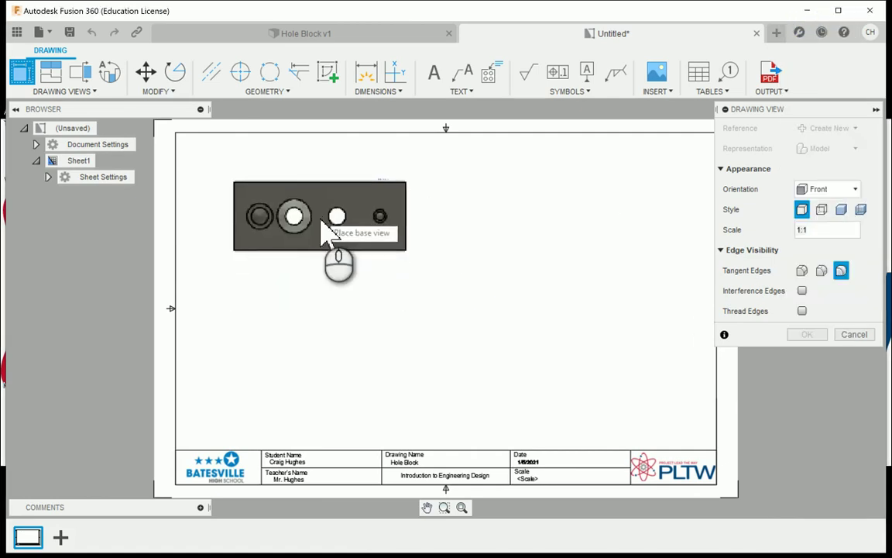
left_click(324, 378)
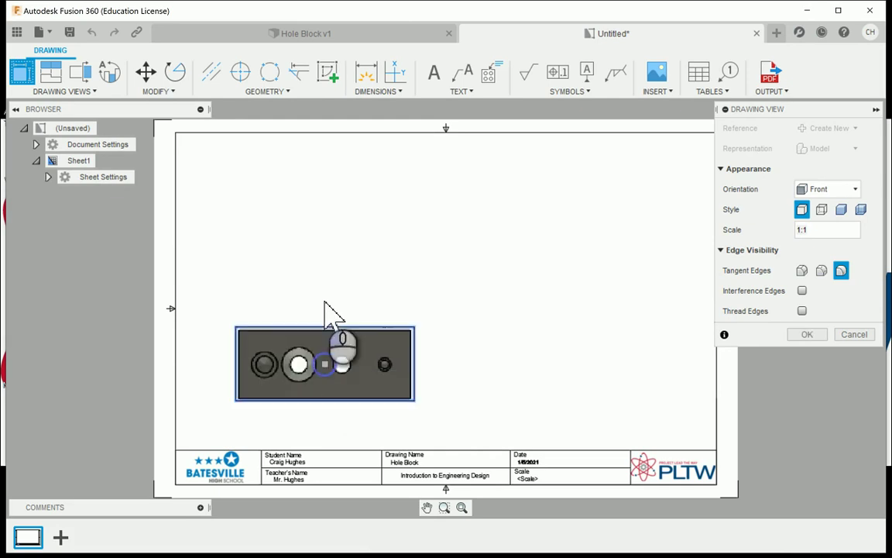
left_click(806, 334)
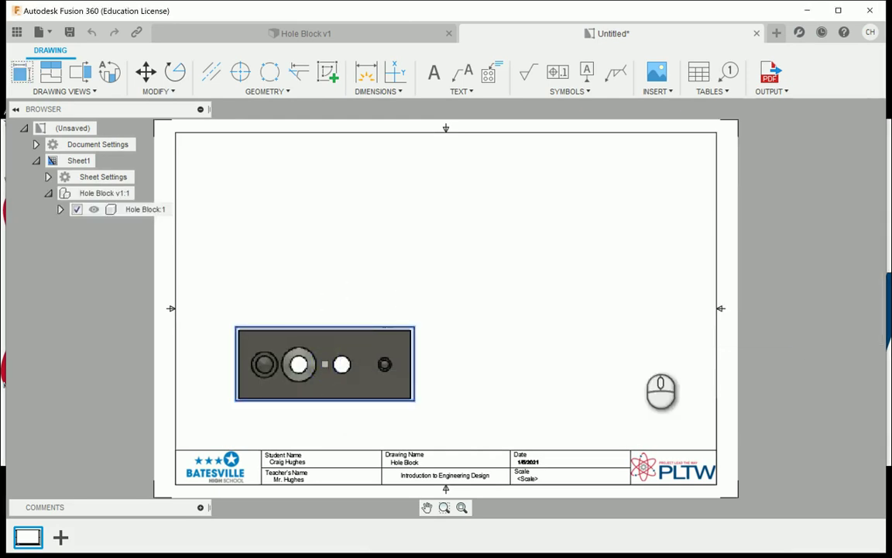
- Project a top view, a right-side view and an isometric view from the front view
left_click(50, 72)
left_click(357, 369)
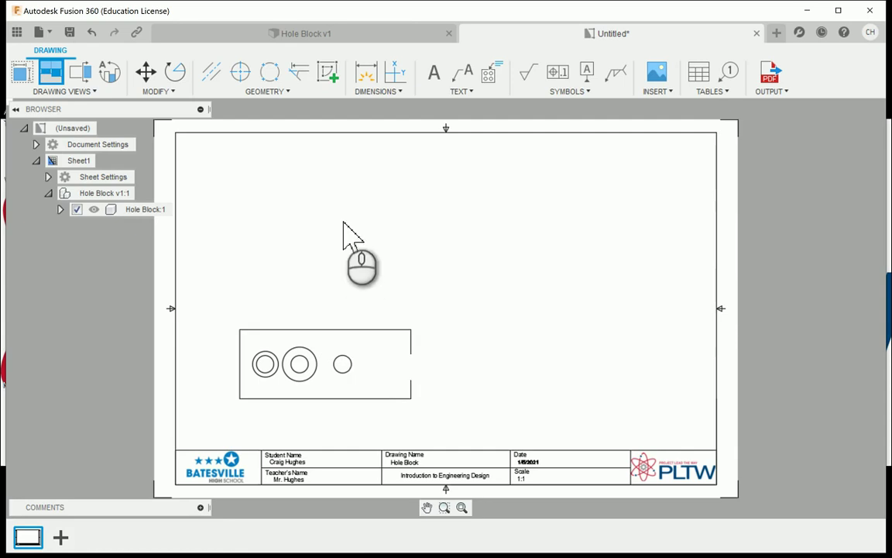
left_click(344, 220)
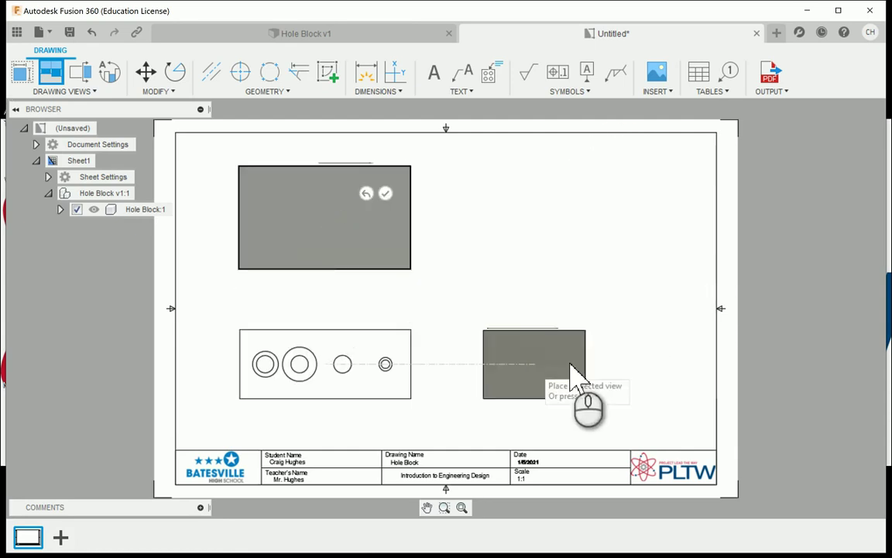
left_click(579, 365)
left_click(650, 246)
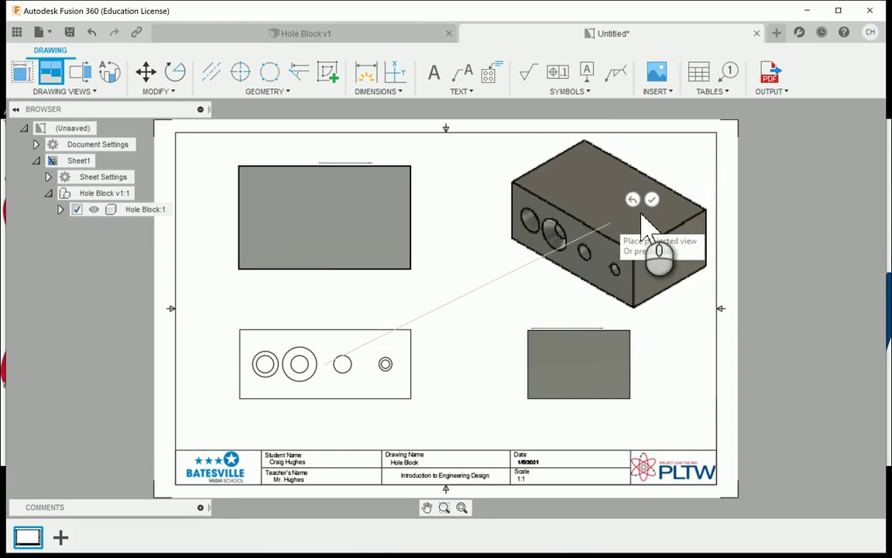
left_click(649, 202)
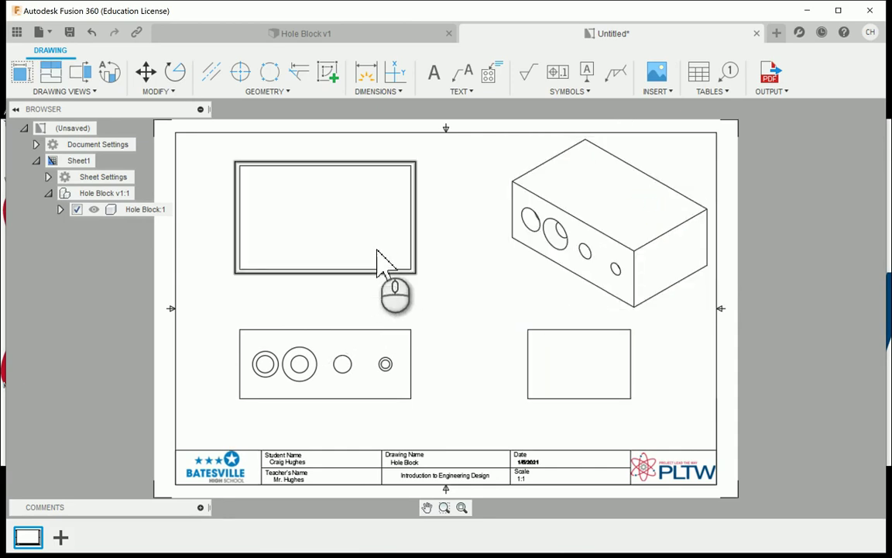
- Set the isometric view's scale to 1:2 and its style to shaded
left_click(608, 247)
double_click(611, 254)
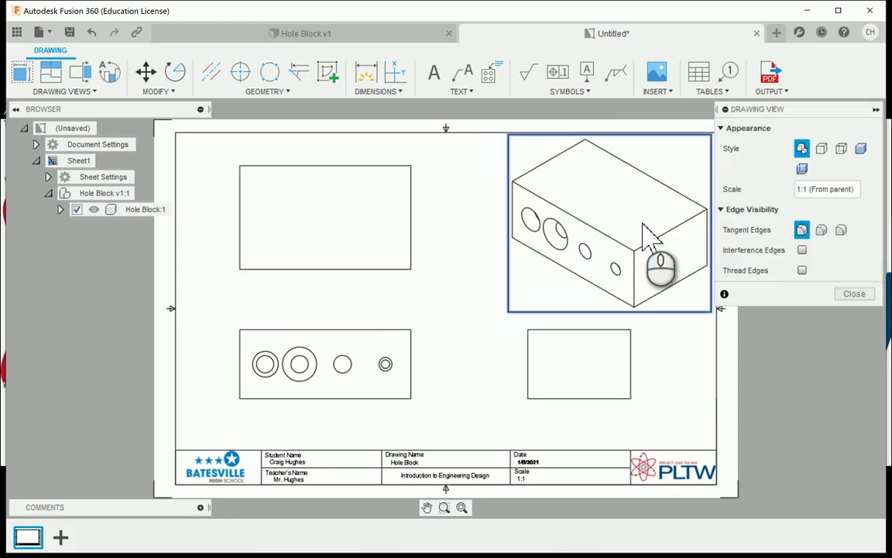
left_click(864, 191)
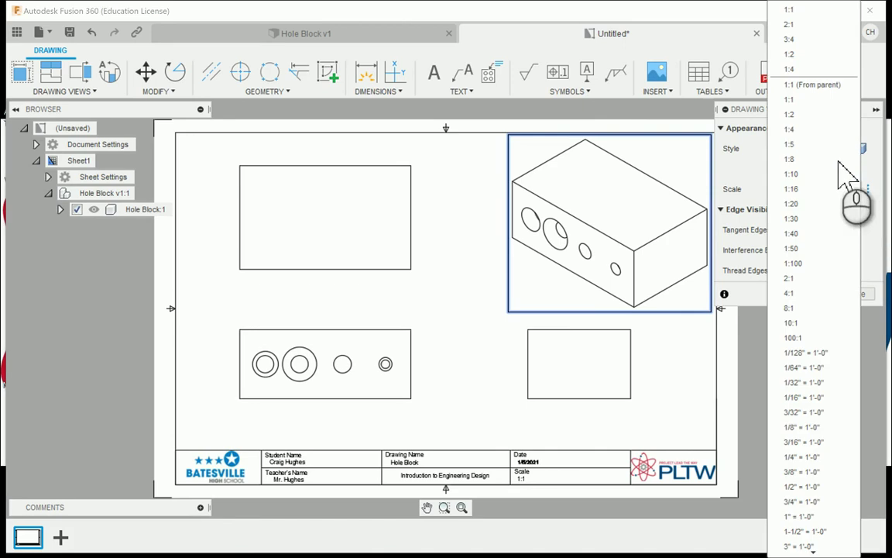
left_click(789, 114)
left_click(852, 293)
double_click(632, 249)
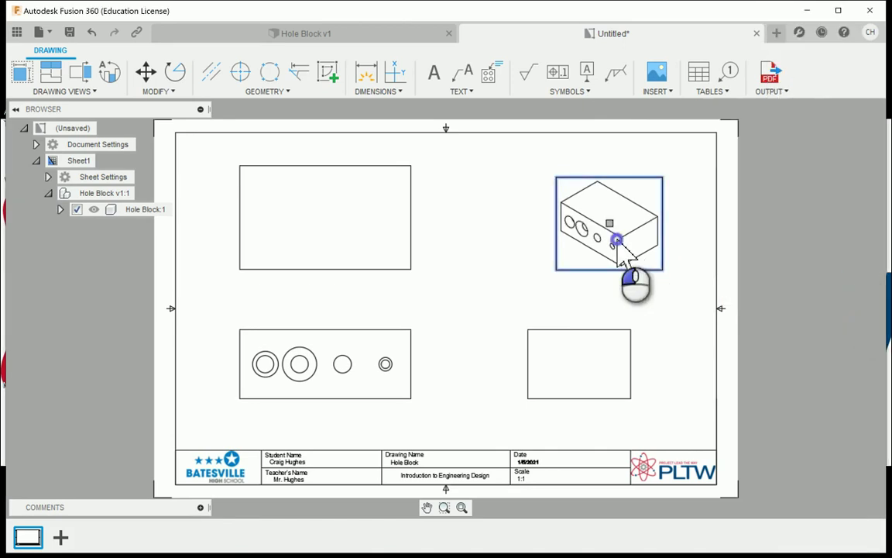
left_click(860, 150)
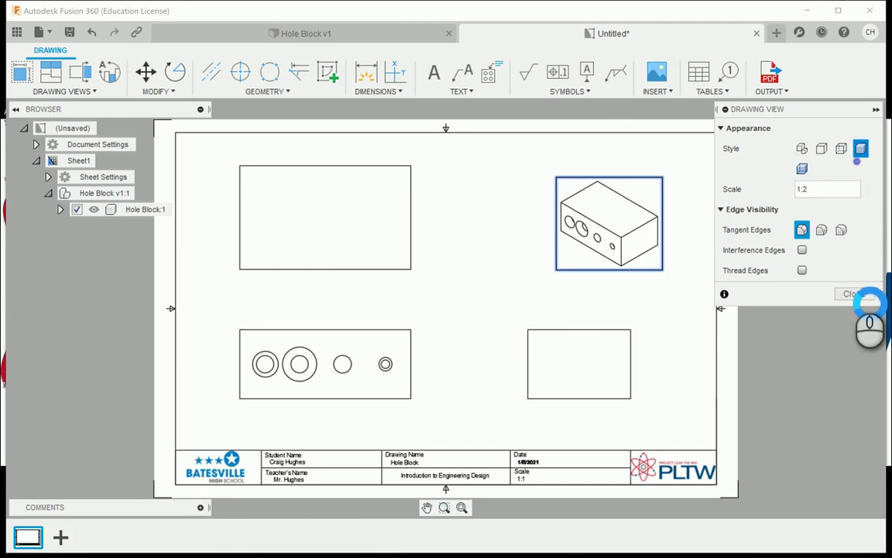
left_click(855, 293)
- Move the isometric view up toward the sheet's upper-right corner
left_click(608, 240)
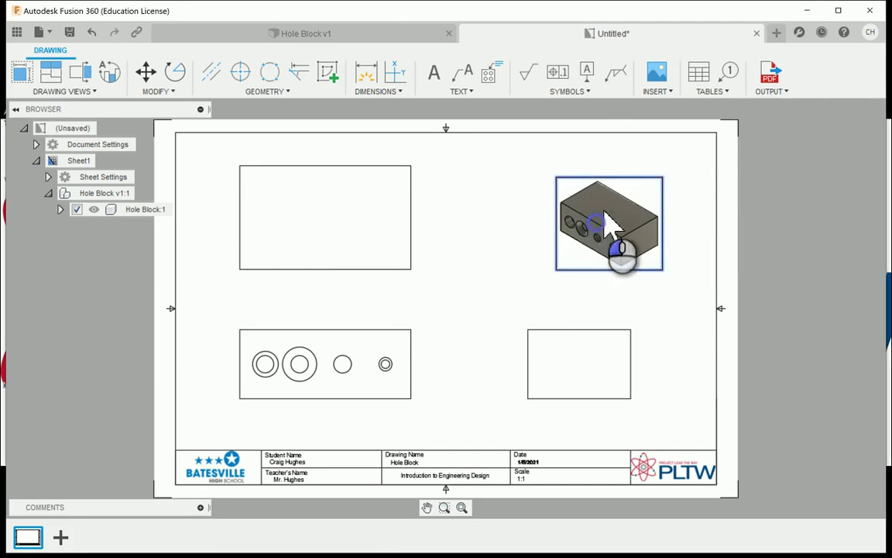
left_click_drag(608, 240, 623, 195)
left_click(634, 205)
left_click(487, 226)
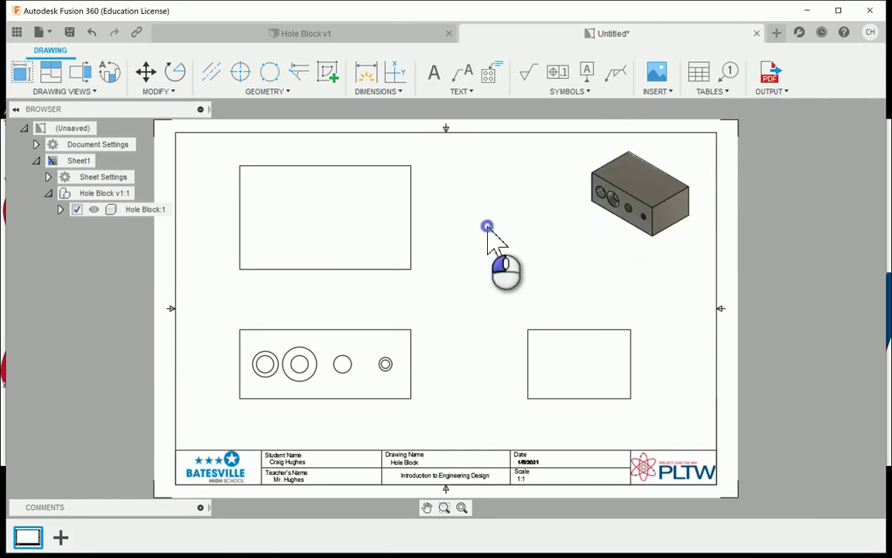
- Delete the top view above the front view
left_click(349, 221)
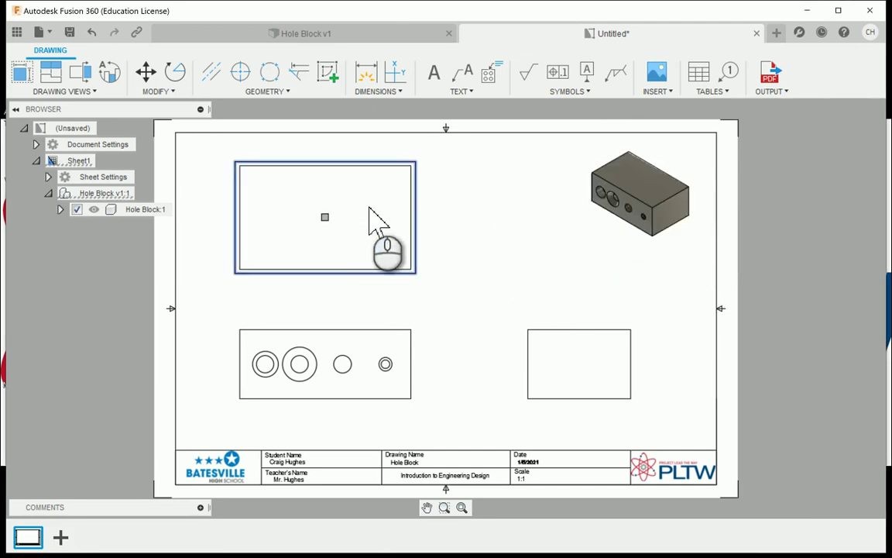
right_click(378, 210)
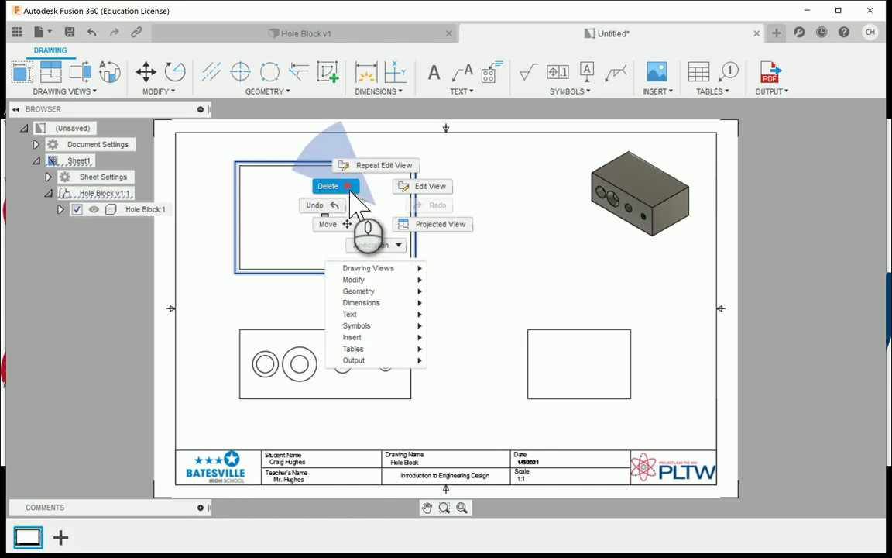
left_click(348, 189)
- Move the front view straight up into the sheet's upper-left area
mouse_move(362, 320)
left_mouse_down()
mouse_move(352, 352)
mouse_move(350, 341)
left_mouse_up()
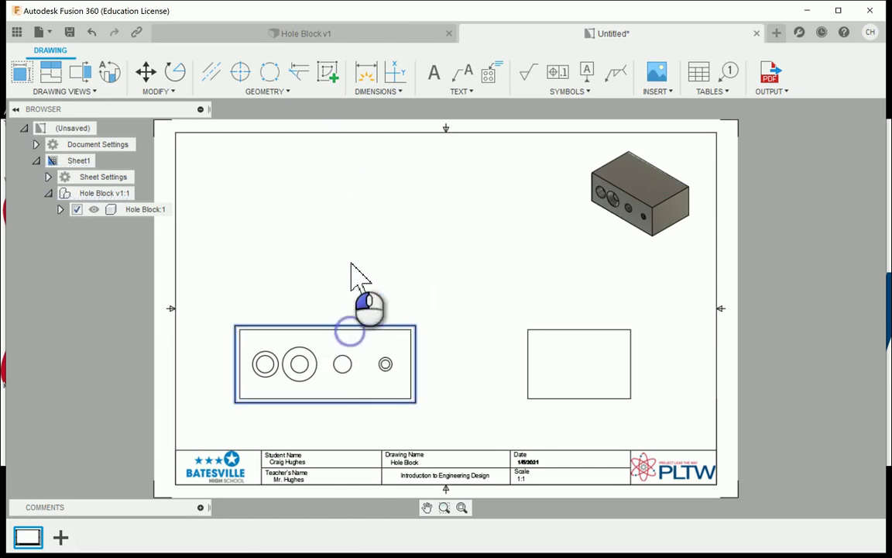
double_click(328, 377)
left_click(860, 295)
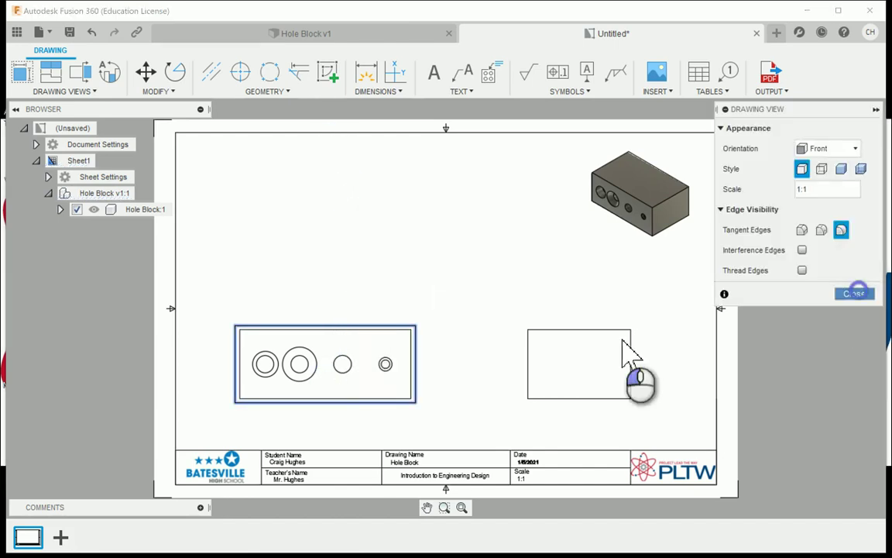
left_click_drag(331, 369, 332, 199)
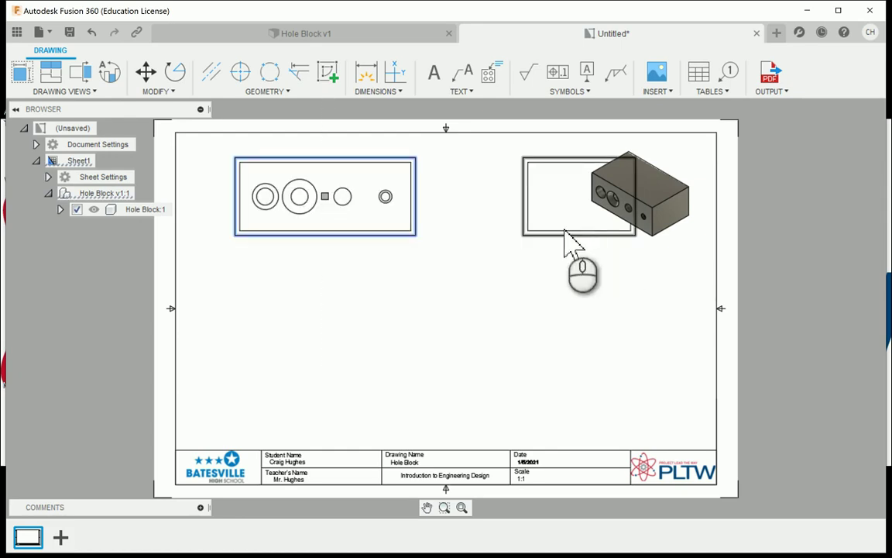
- Delete the right-side view between the front view and the isometric view
left_click(552, 232)
left_click_drag(579, 199, 504, 197)
right_click(504, 198)
left_click(459, 178)
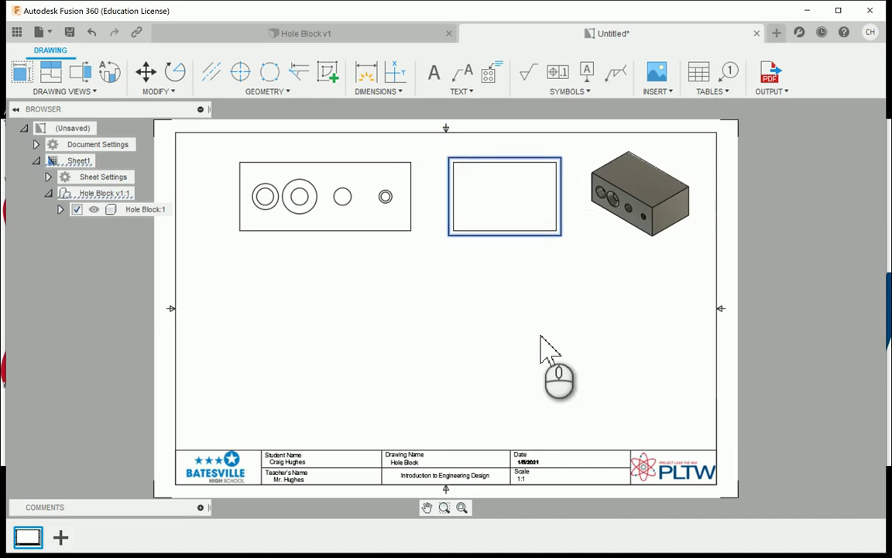
- Create full-depth section view A of the front view, cutting horizontally through all four hole centers, and place it below the front view
left_click(83, 76)
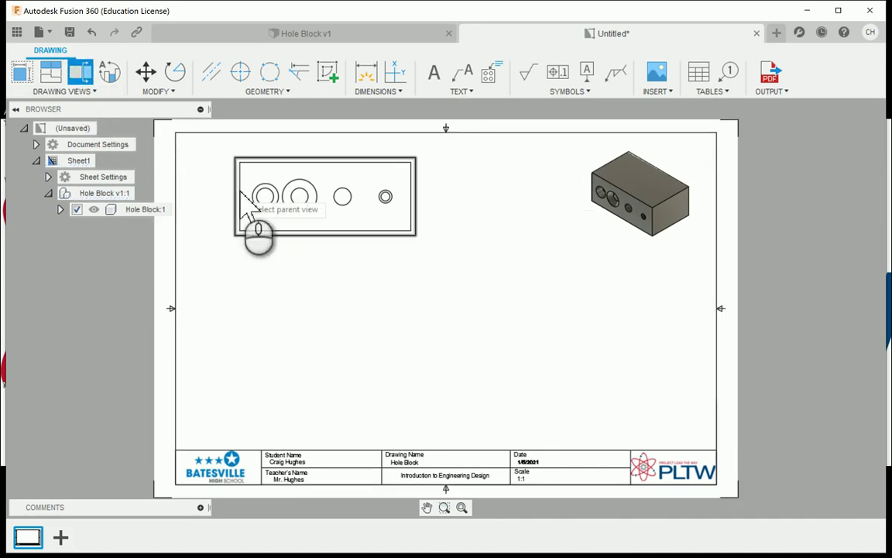
left_click(242, 196)
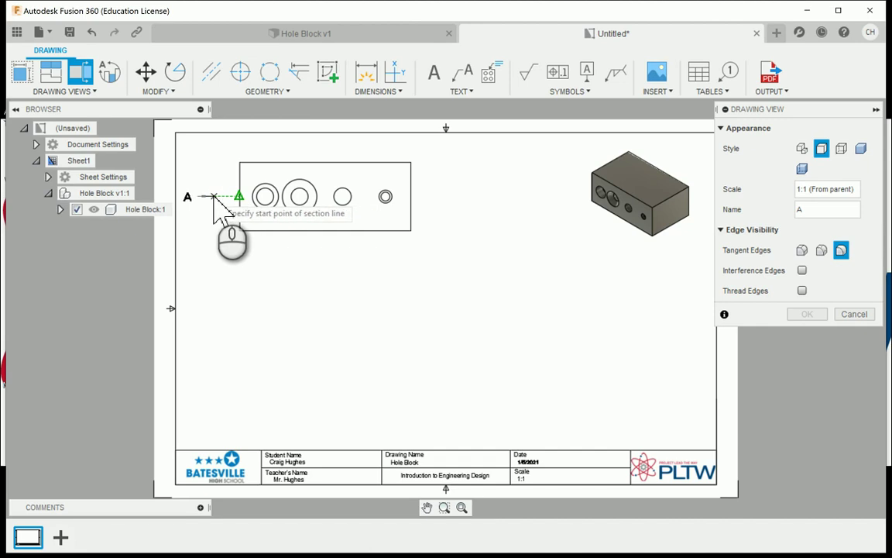
left_click(214, 196)
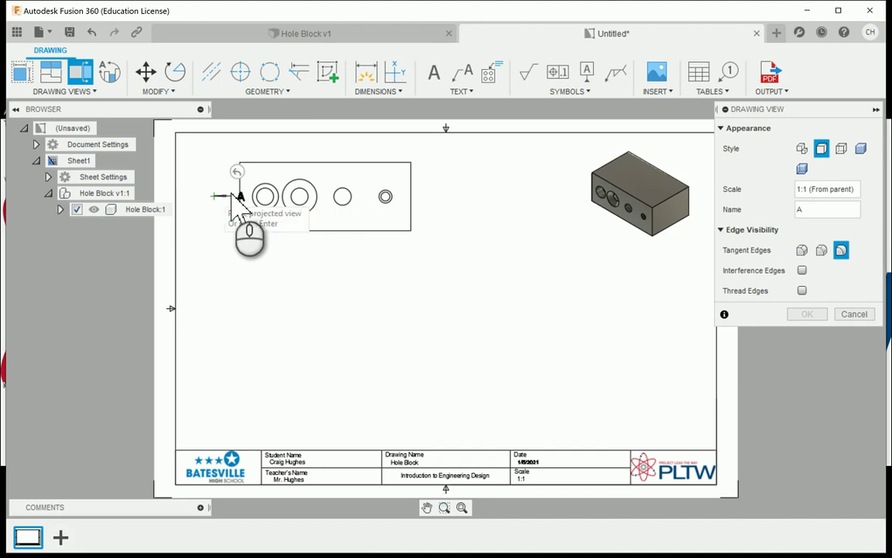
left_click(426, 196)
left_click(467, 166)
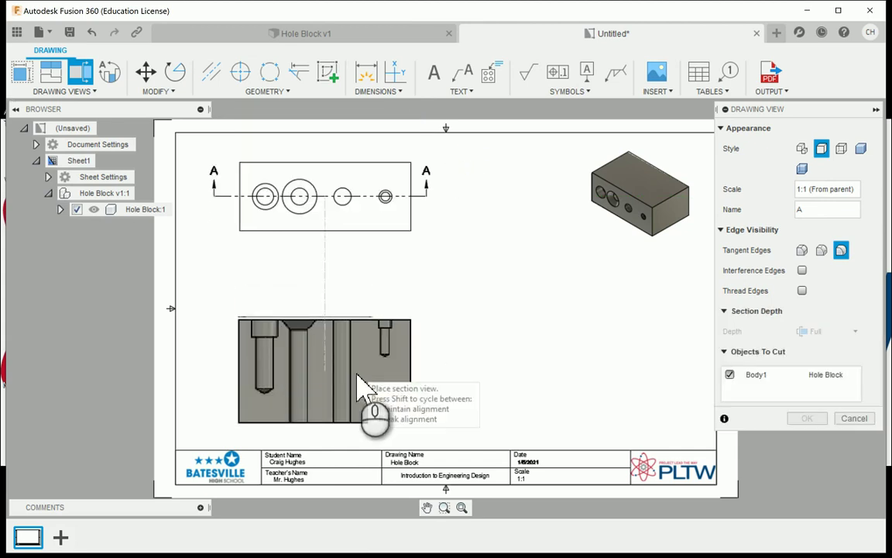
left_click(354, 375)
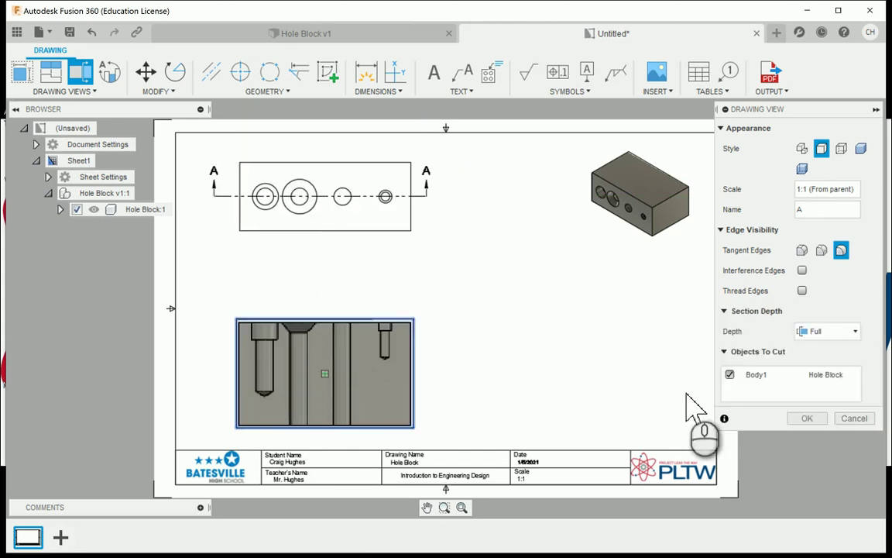
left_click(806, 419)
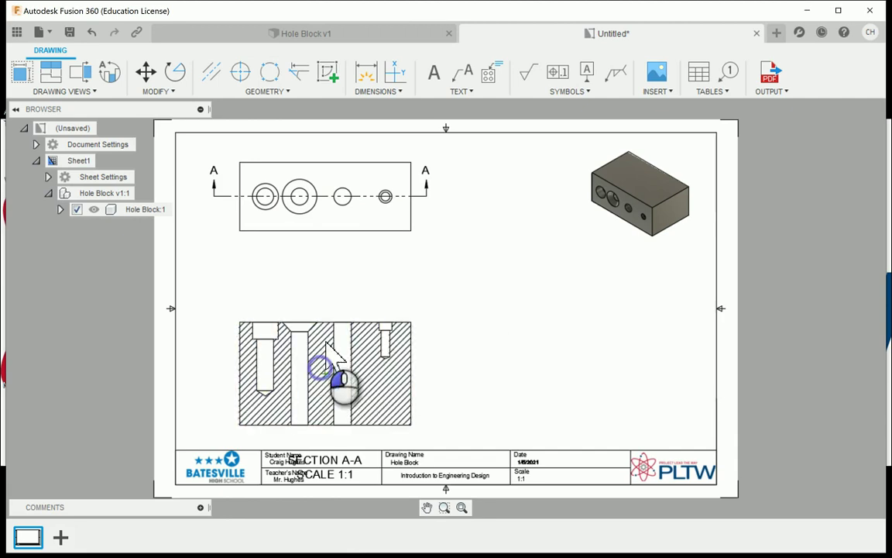
left_click(370, 322)
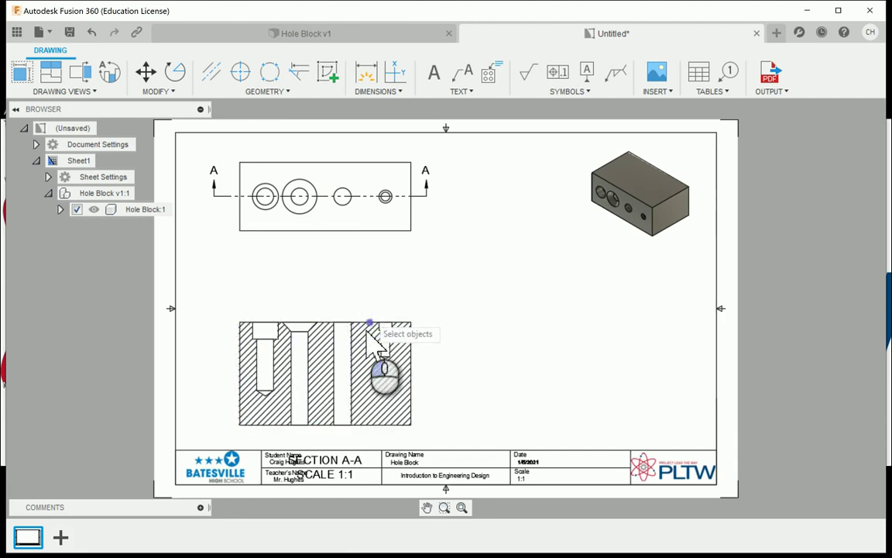
left_click(331, 394)
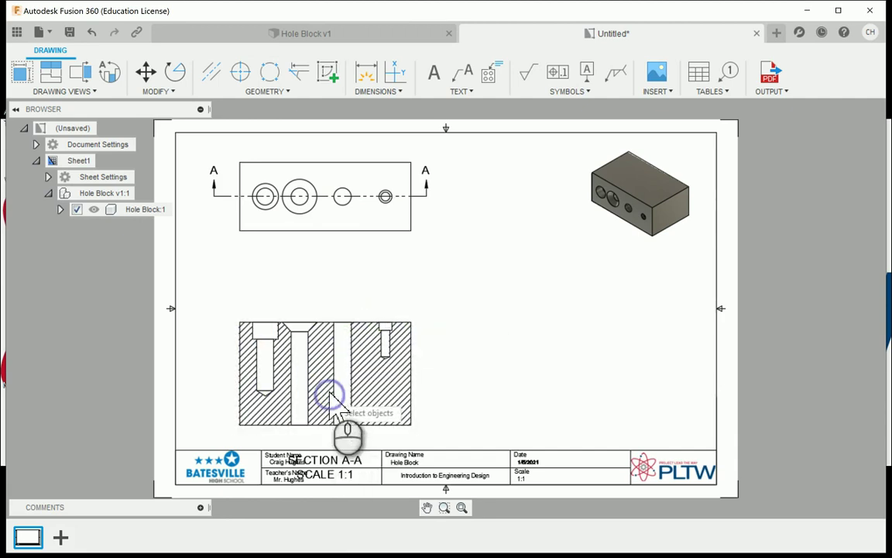
left_click(340, 339)
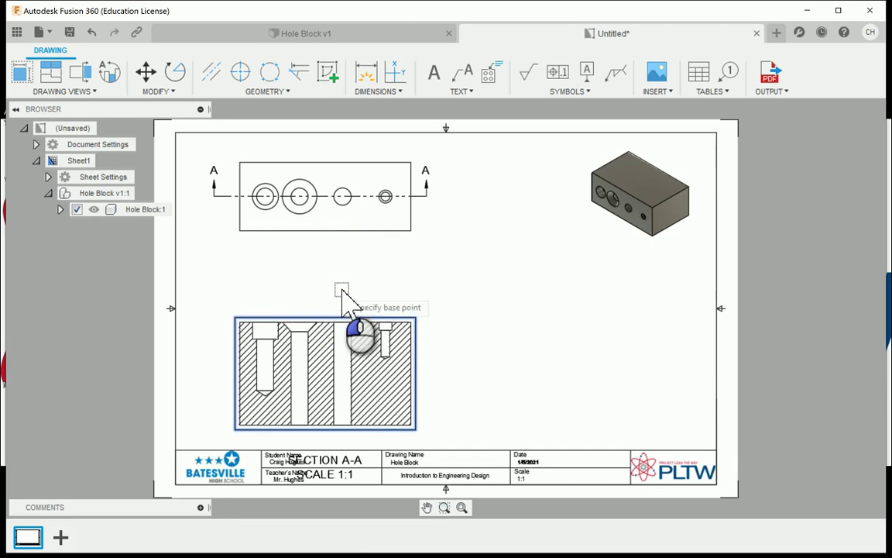
left_click(342, 293)
left_click(461, 302)
right_click(461, 301)
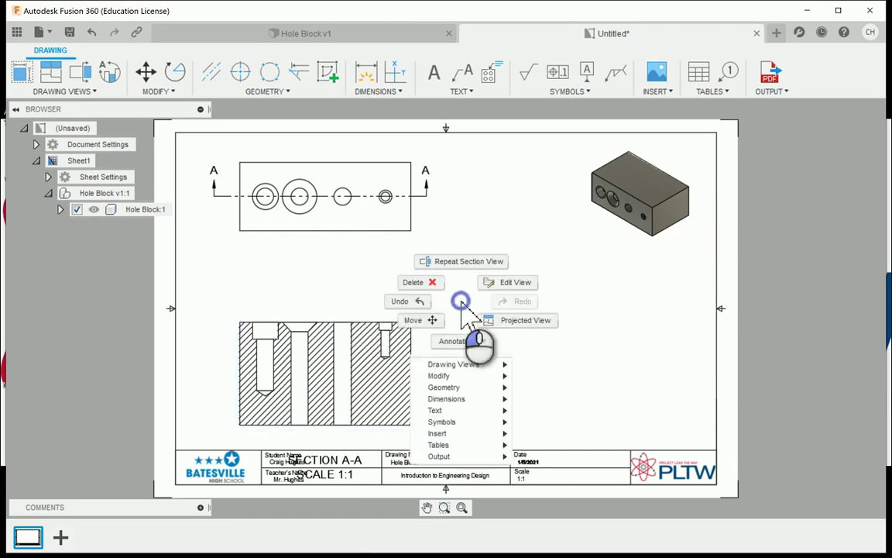
left_click(371, 327)
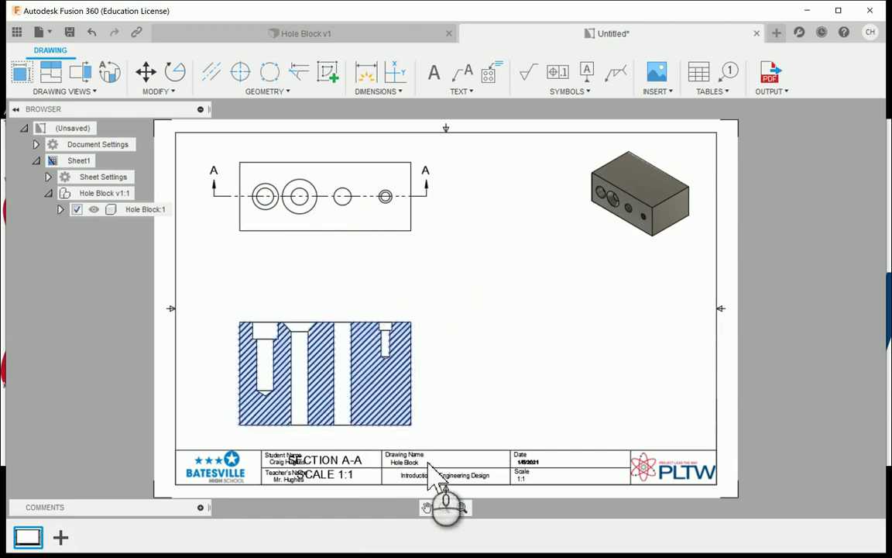
left_click(403, 340)
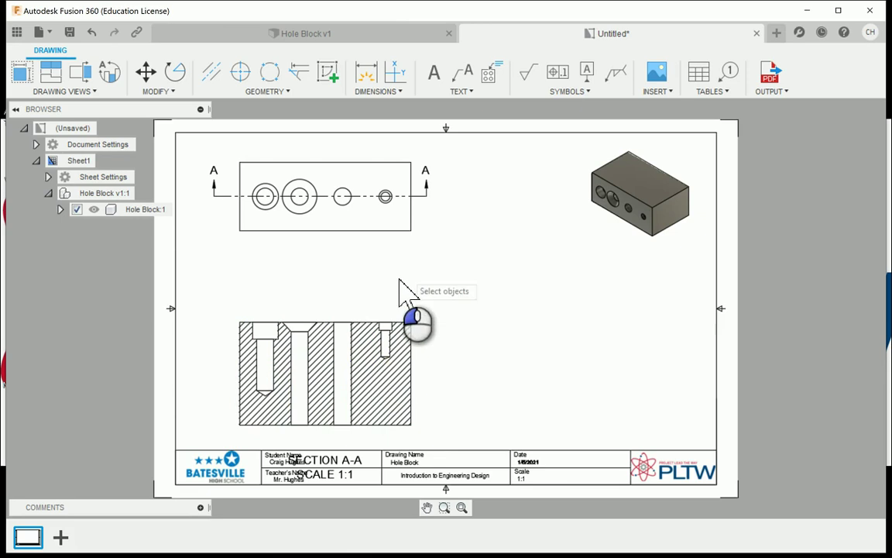
left_click(311, 464)
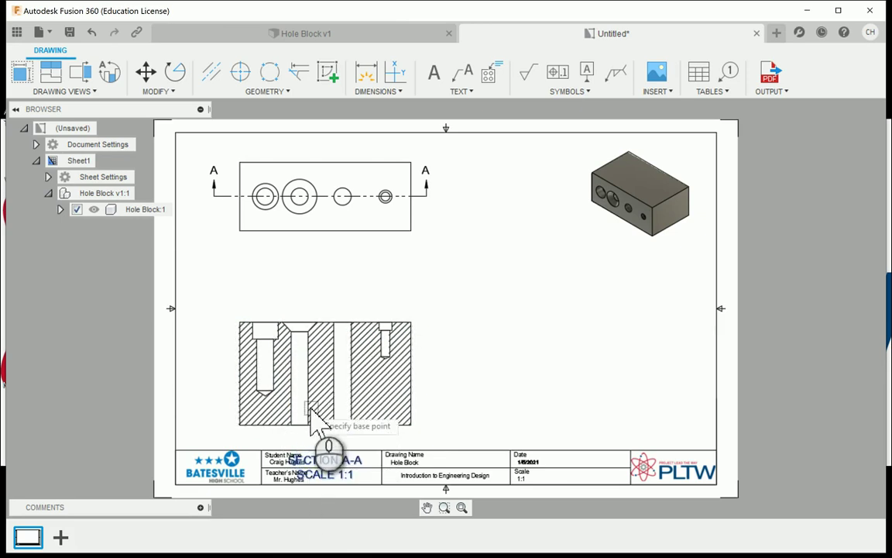
right_click(219, 383)
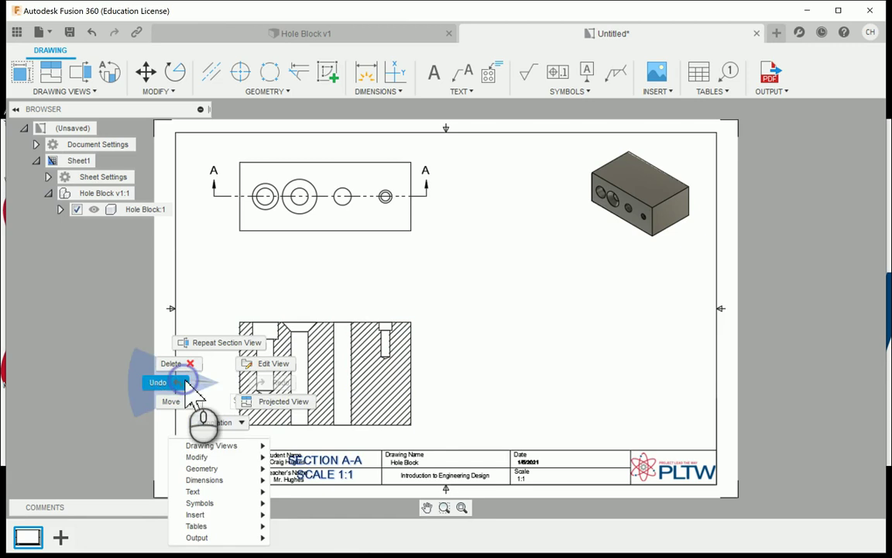
left_click(186, 381)
- Move the section view up slightly and bring its label closer beneath it, clear of the title block
left_click(419, 296)
left_click(391, 324)
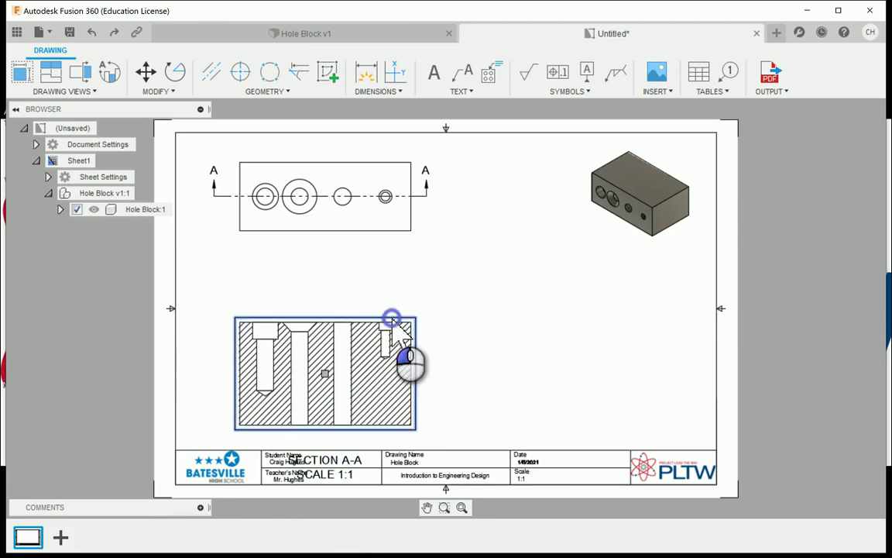
left_click(324, 371)
left_click_drag(324, 371, 324, 352)
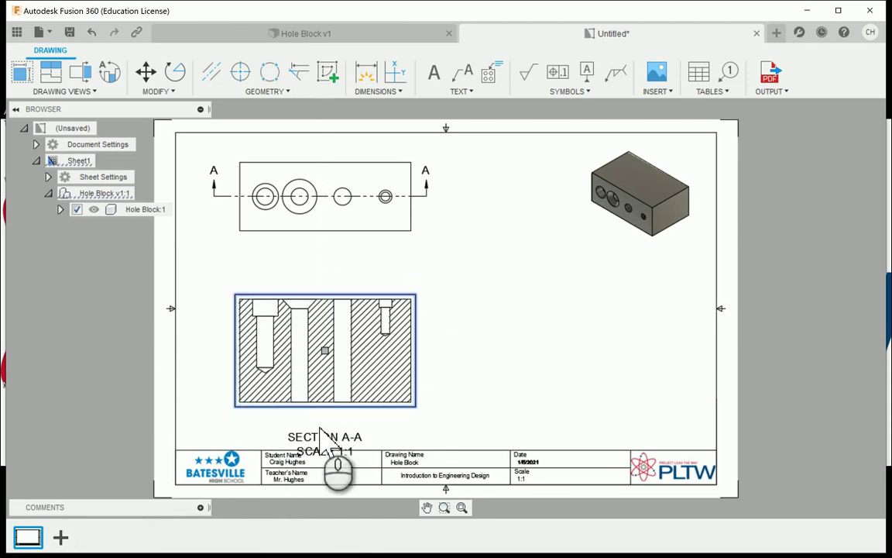
left_click(323, 433)
left_click_drag(324, 432, 325, 417)
left_click(504, 388)
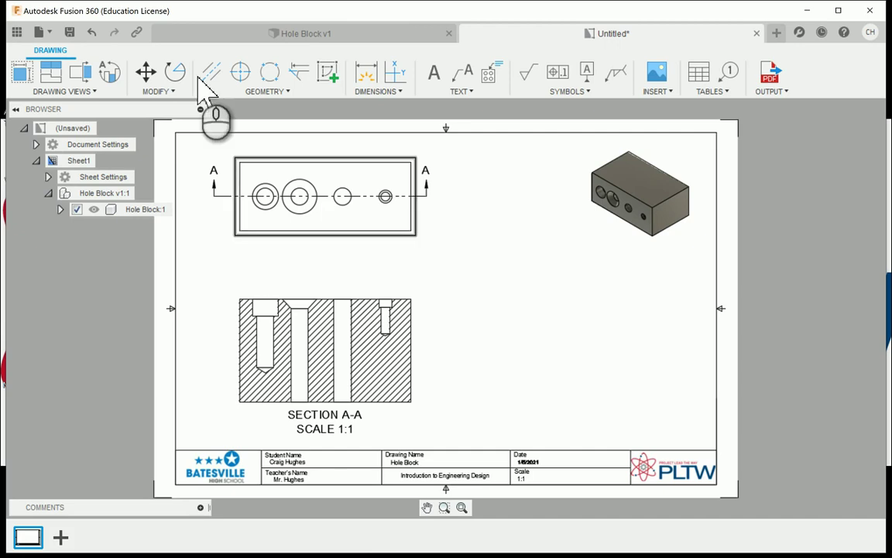
- Add center marks to all four holes in the front view
left_click(242, 73)
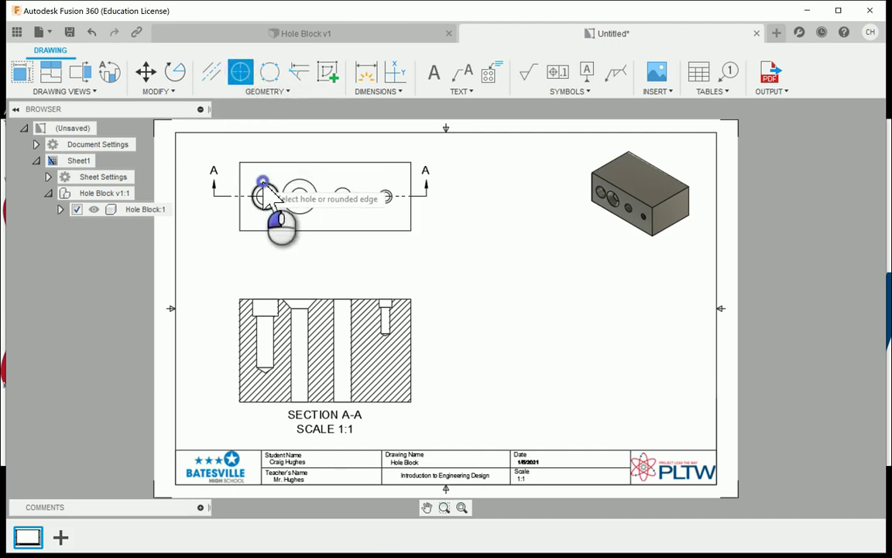
left_click(302, 179)
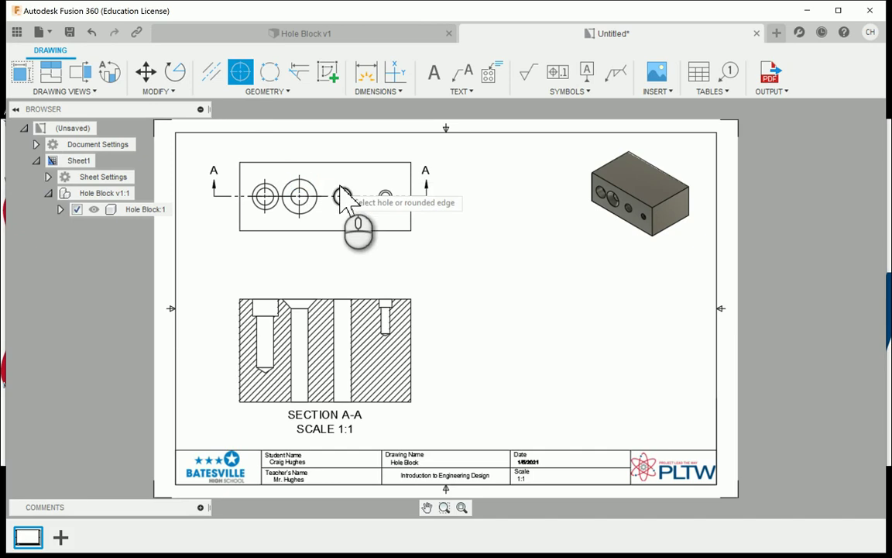
left_click(341, 189)
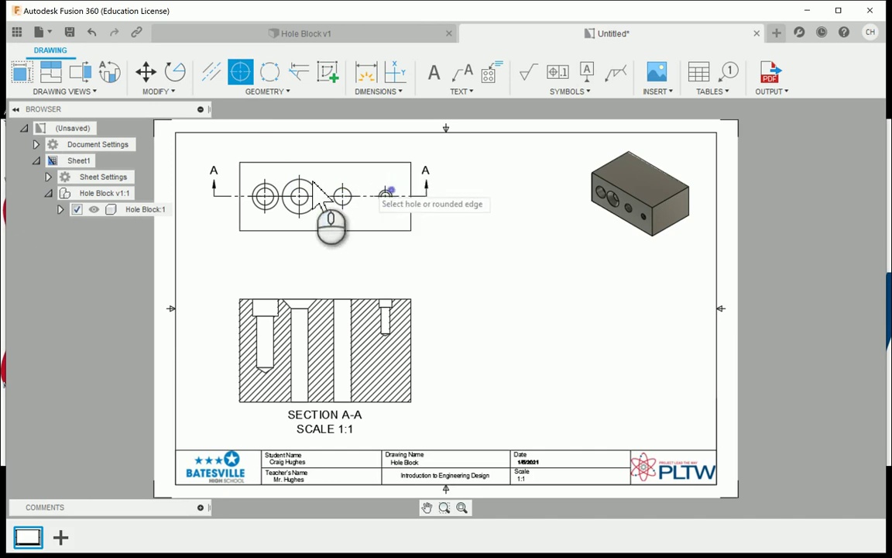
- Add a centerline between the side edges of each of the four holes in the section view
left_click(212, 72)
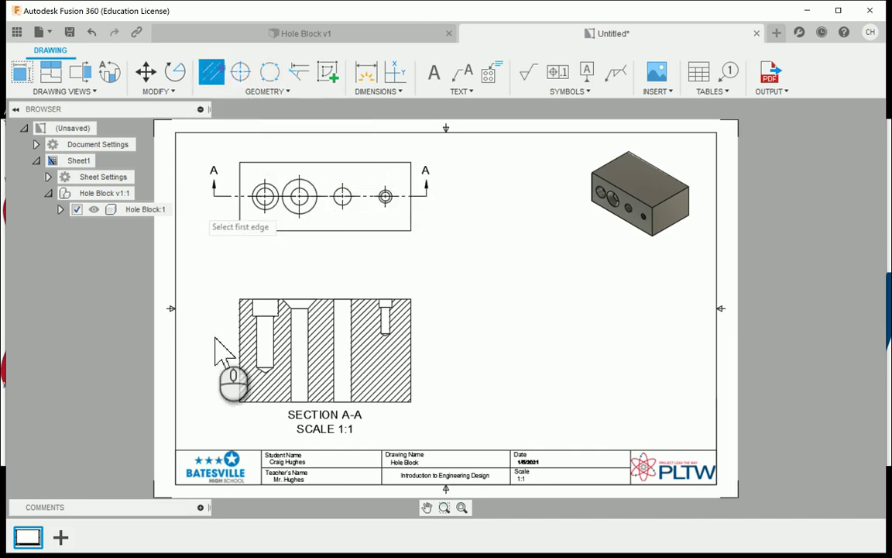
scroll(247, 361, "up", 4)
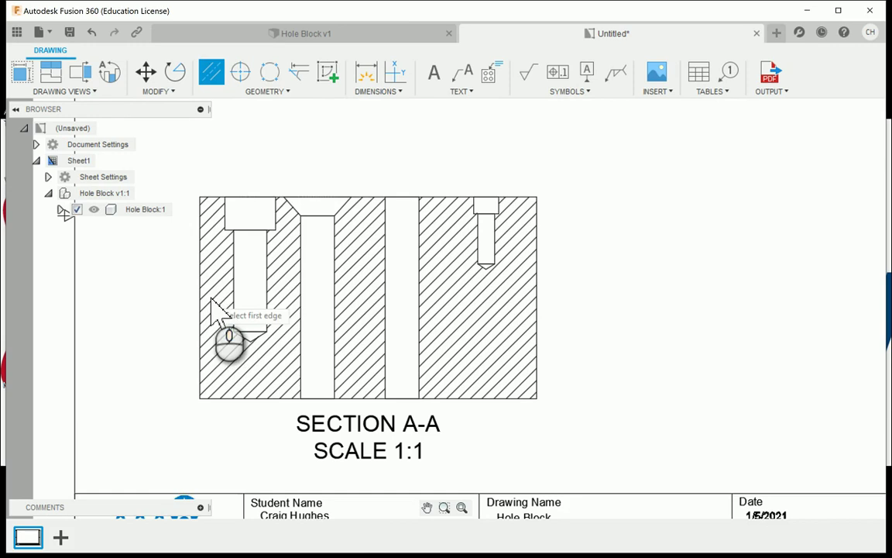
left_click(235, 272)
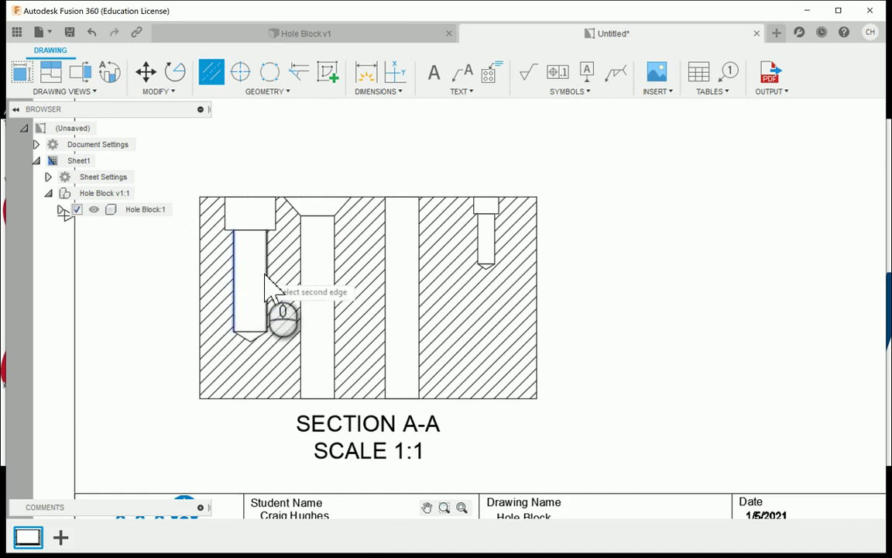
left_click(265, 275)
left_click(300, 271)
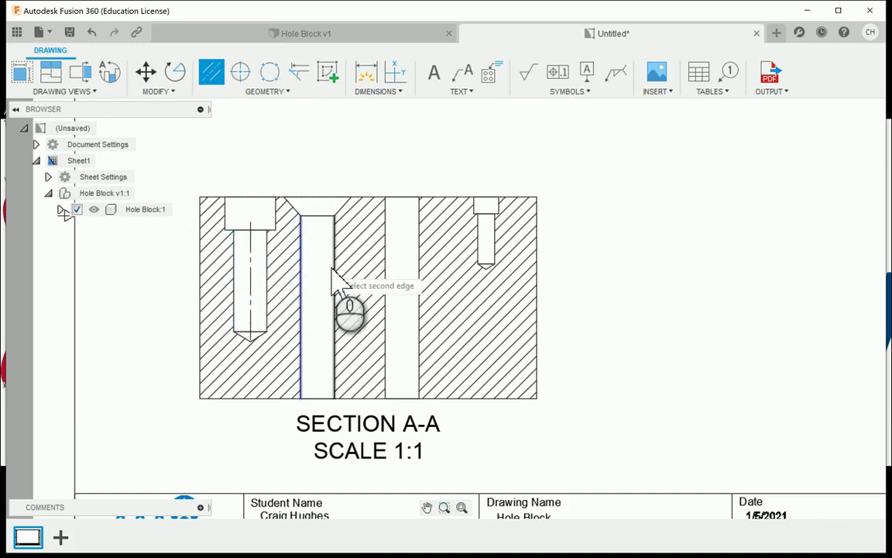
left_click(334, 271)
left_click(386, 271)
left_click(418, 272)
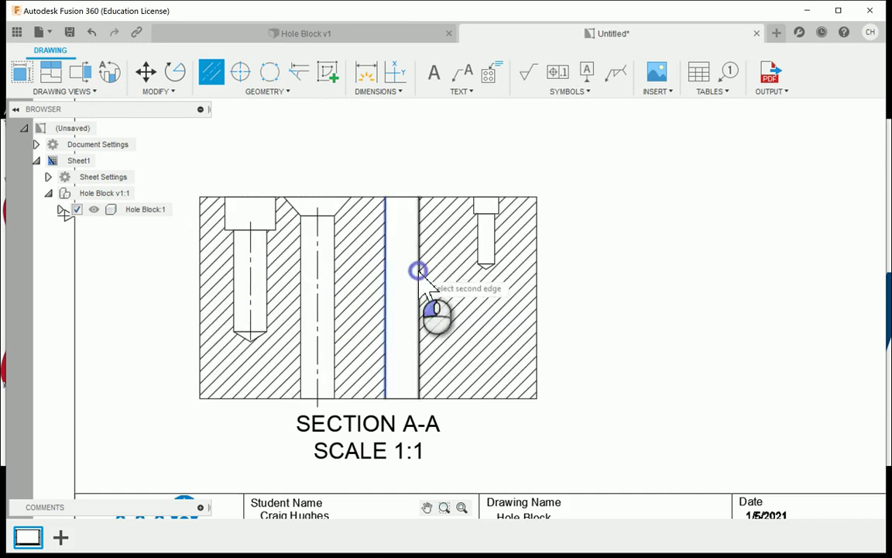
left_click(474, 241)
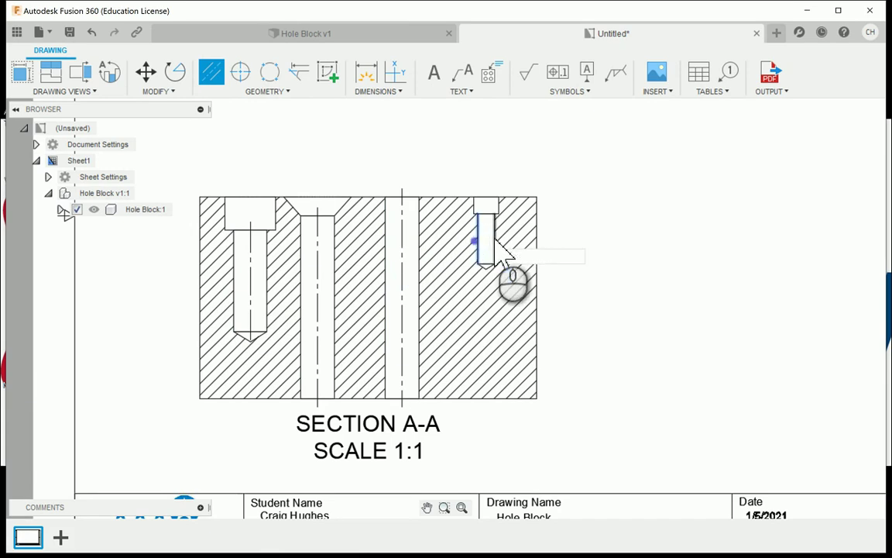
left_click(496, 245)
right_click(671, 223)
left_click(606, 218)
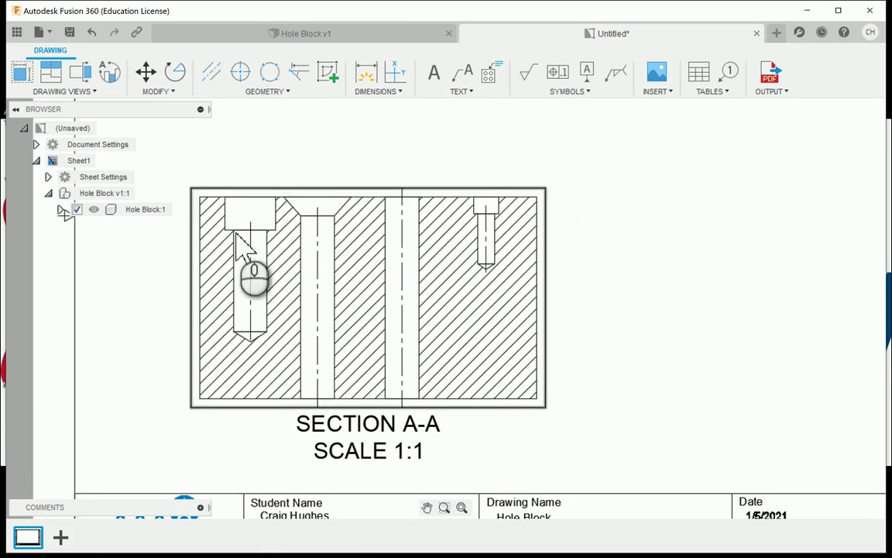
- Extend the centerlines of the two counterbored holes and the countersunk hole past the section view's top edge
left_click_drag(251, 232, 251, 185)
left_click(325, 175)
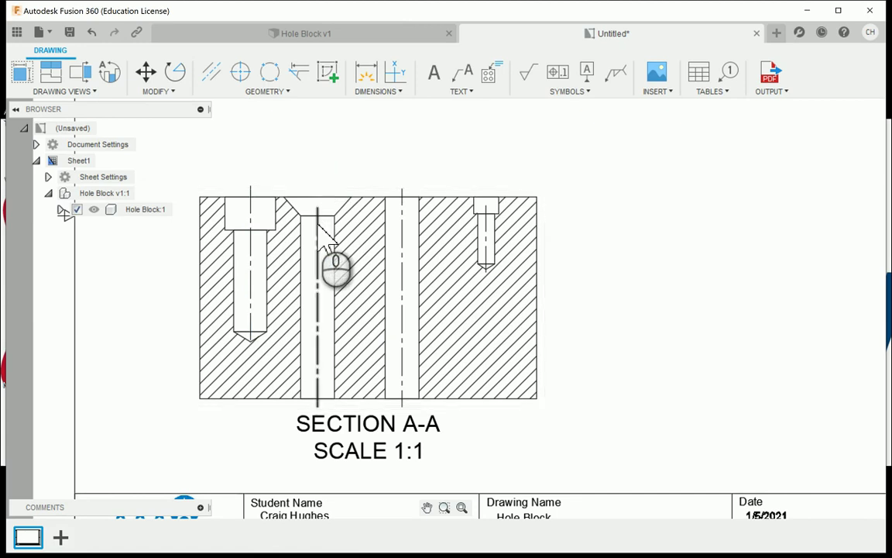
left_click(318, 221)
left_click_drag(317, 210, 318, 186)
left_click(405, 170)
left_click(484, 230)
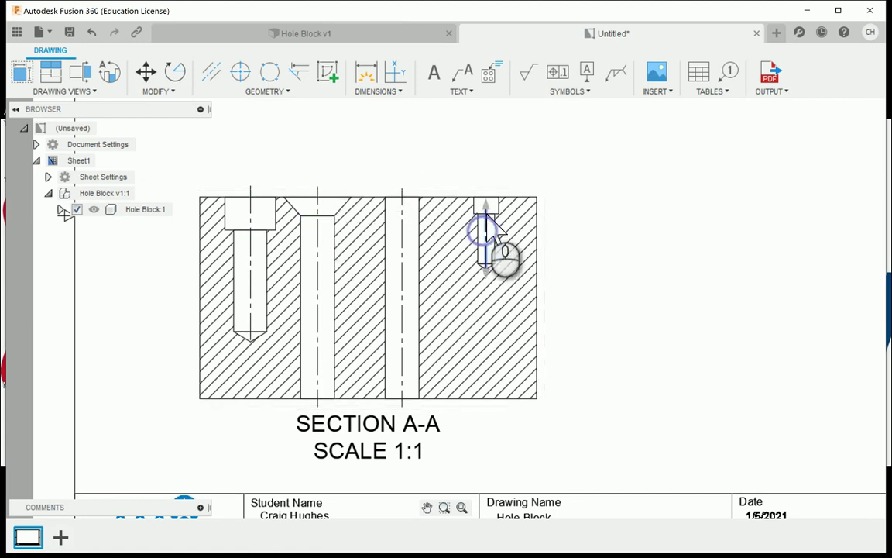
left_click_drag(486, 209, 486, 187)
left_click(648, 249)
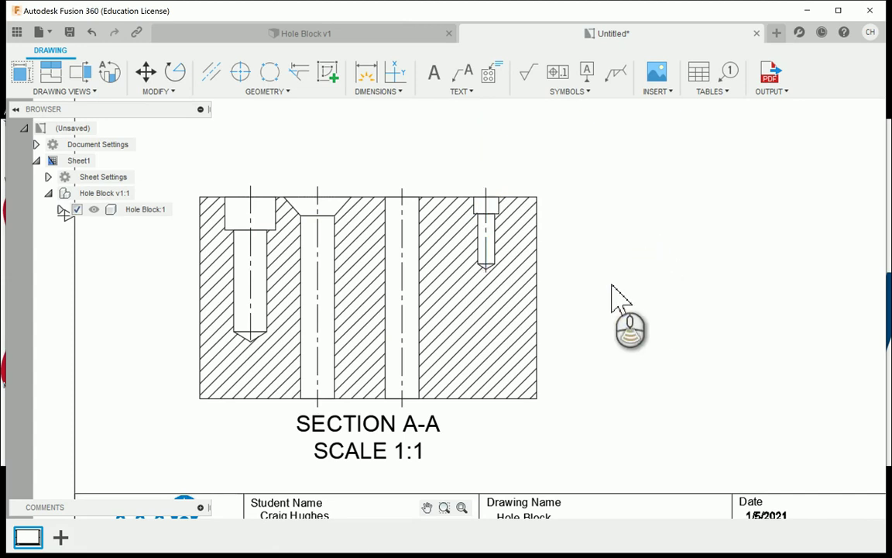
scroll(611, 284, "down", 5)
mouse_move(651, 237)
middle_mouse_down()
mouse_move(512, 318)
mouse_move(540, 289)
mouse_move(556, 286)
mouse_move(561, 296)
middle_mouse_up()
scroll(512, 320, "down", 1)
scroll(557, 299, "down", 1)
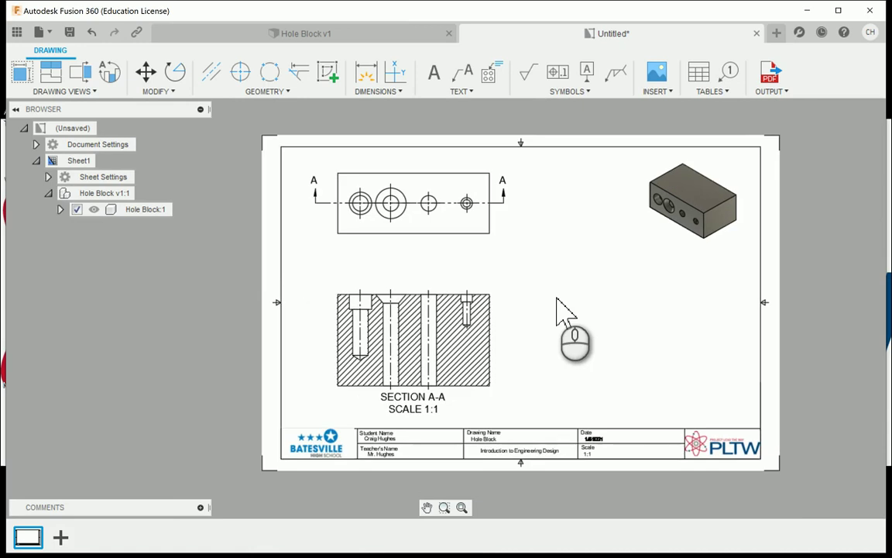
scroll(556, 299, "up", 1)
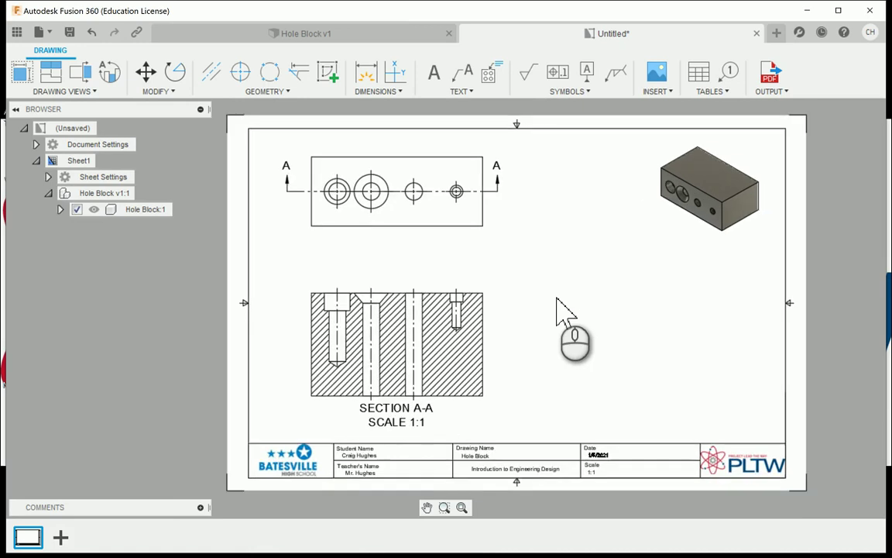